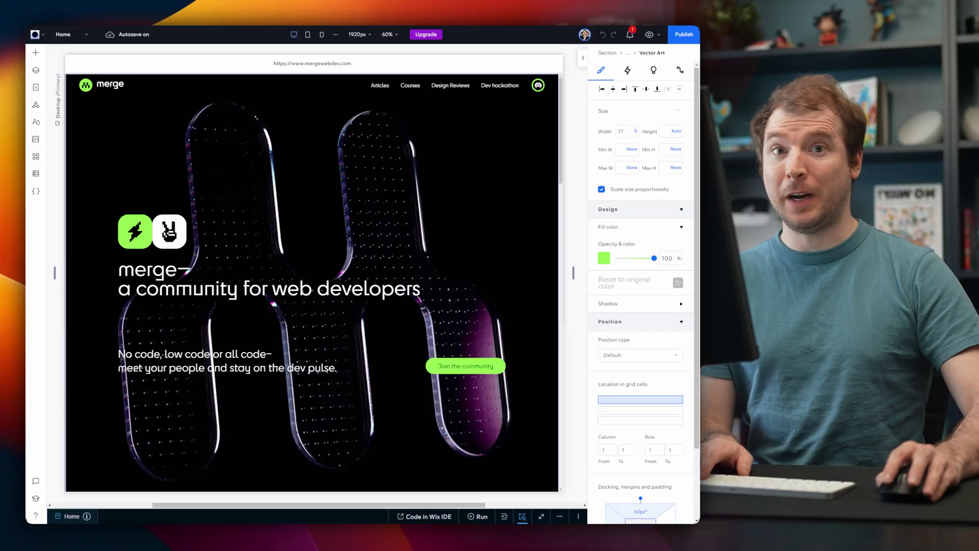
pyautogui.scroll(-5, 201, 314)
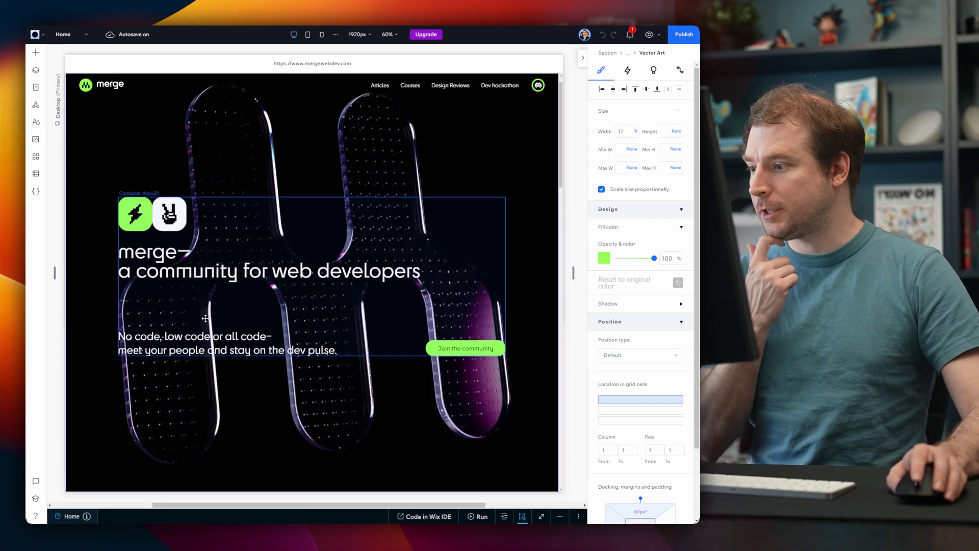
pyautogui.click(150, 269)
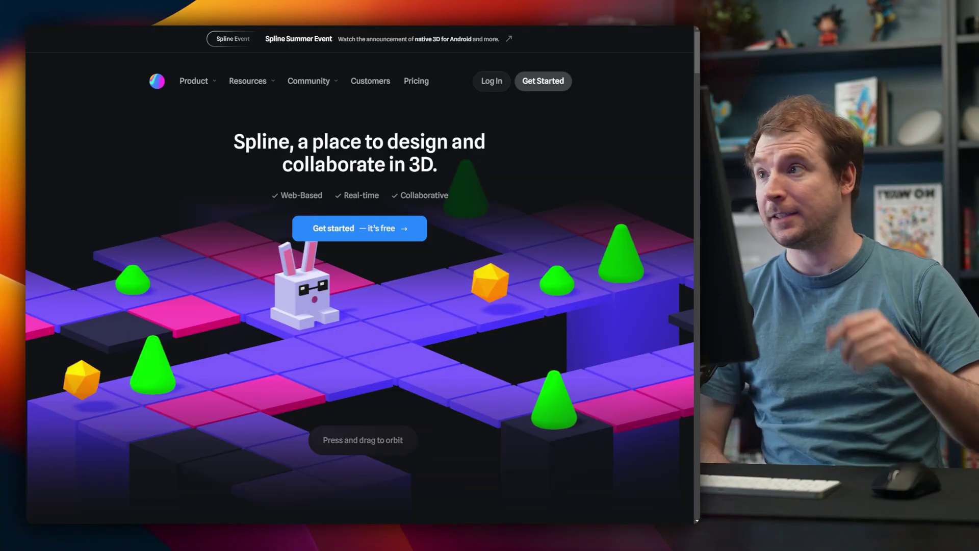
# On the Spline website, view the AI 3D Generation page, then log in and open the Generate workspace.
pyautogui.moveTo(213, 83)
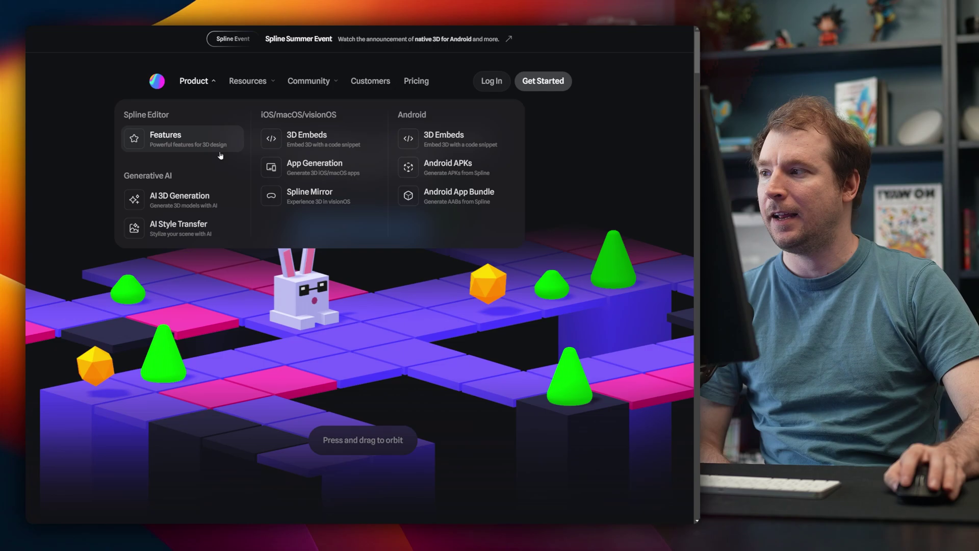
pyautogui.click(204, 205)
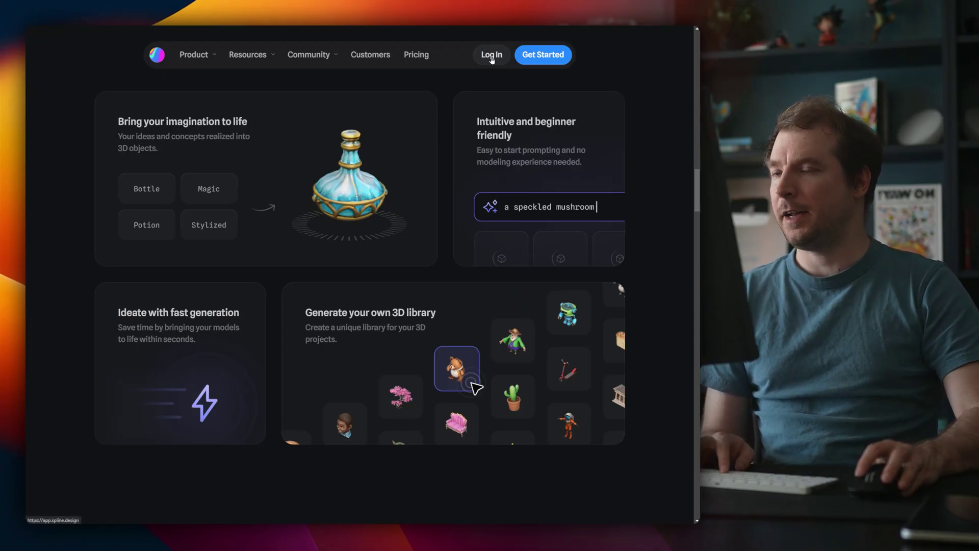
pyautogui.click(491, 56)
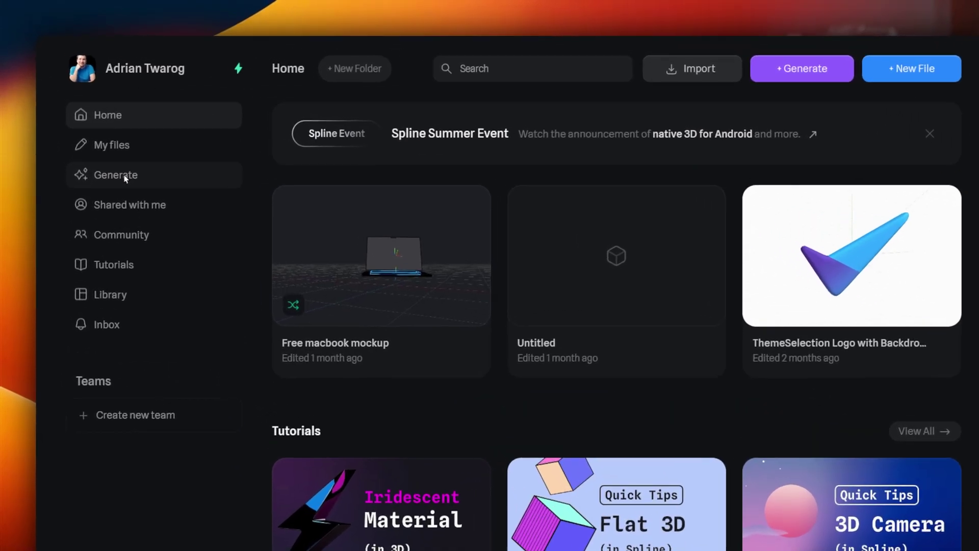
pyautogui.click(86, 126)
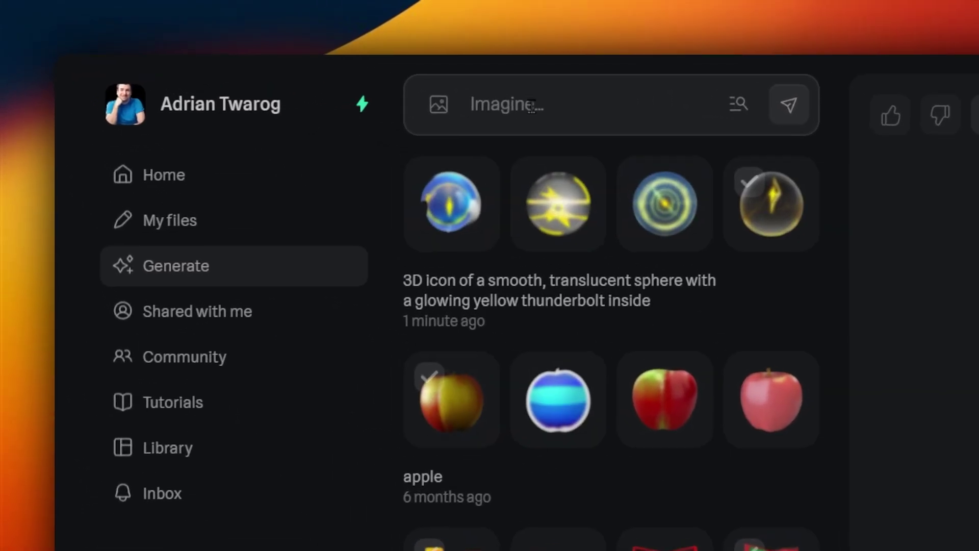
# Generate 3D models from the prompt "Icon of a sharp, jagged yellow thunderbolt with a slight glow".
pyautogui.click(337, 69)
pyautogui.write('Icon of a sharp, jagged yellow thunderbolt with a slight glow')
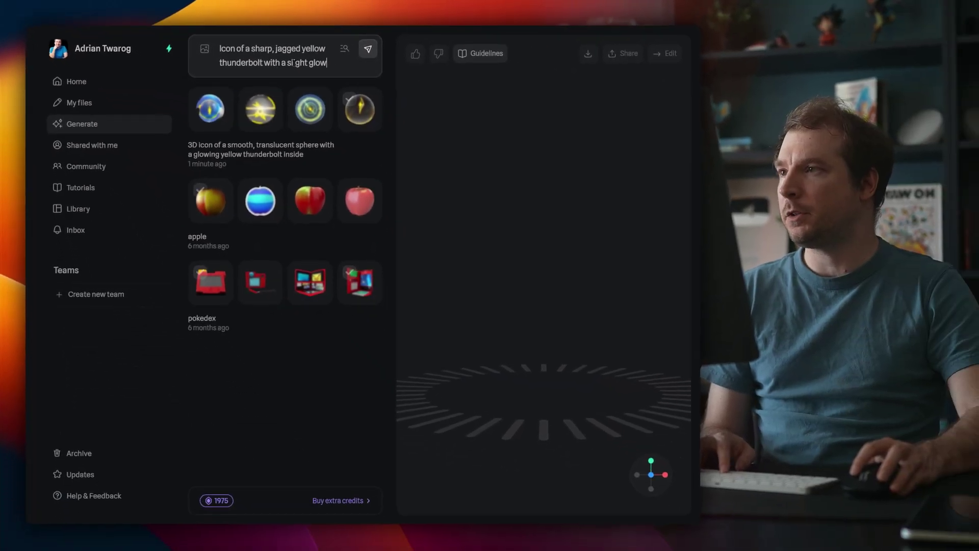
pyautogui.press('Return')
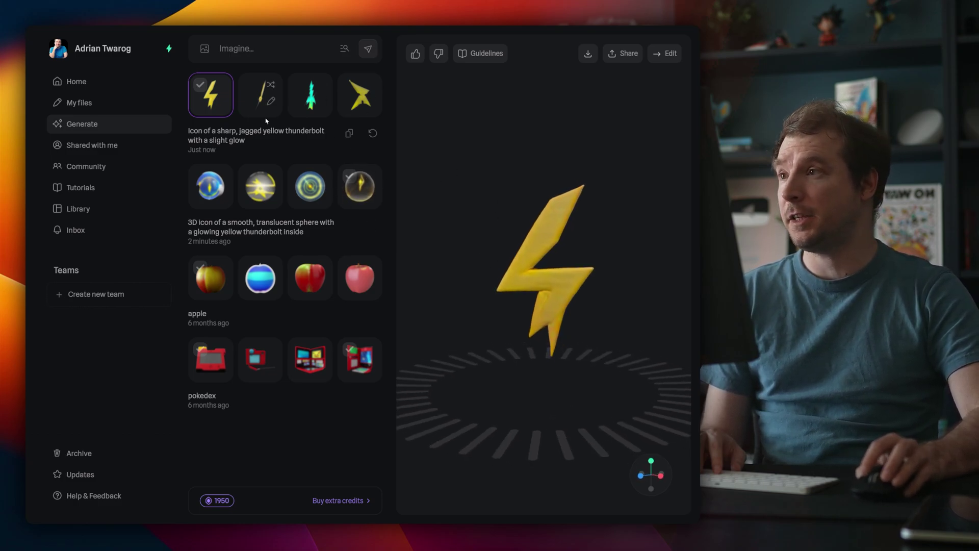
# Generate another set of models using the yellow thunderbolt picture as reference image and the prompt "yellow thunderbolt".
pyautogui.hotkey('alt', 'Tab')
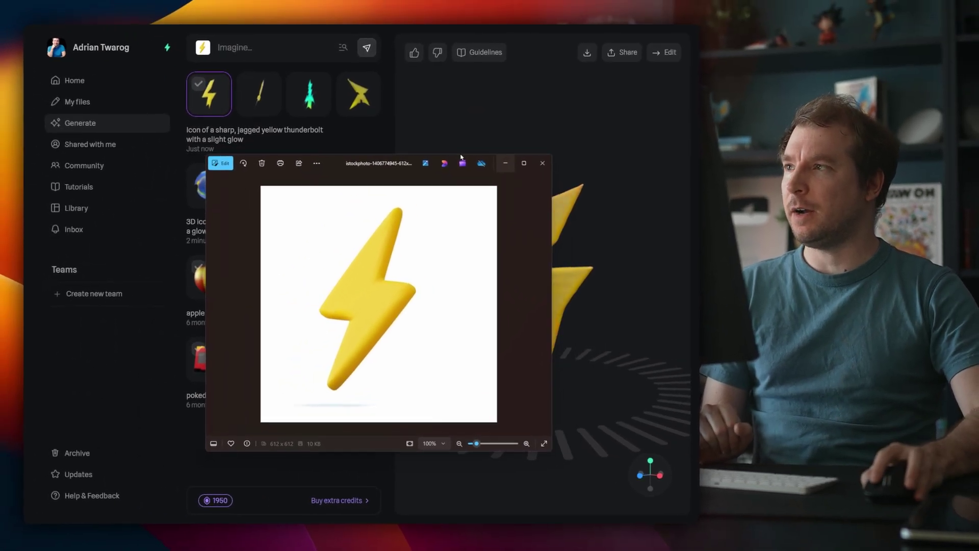
pyautogui.click(200, 49)
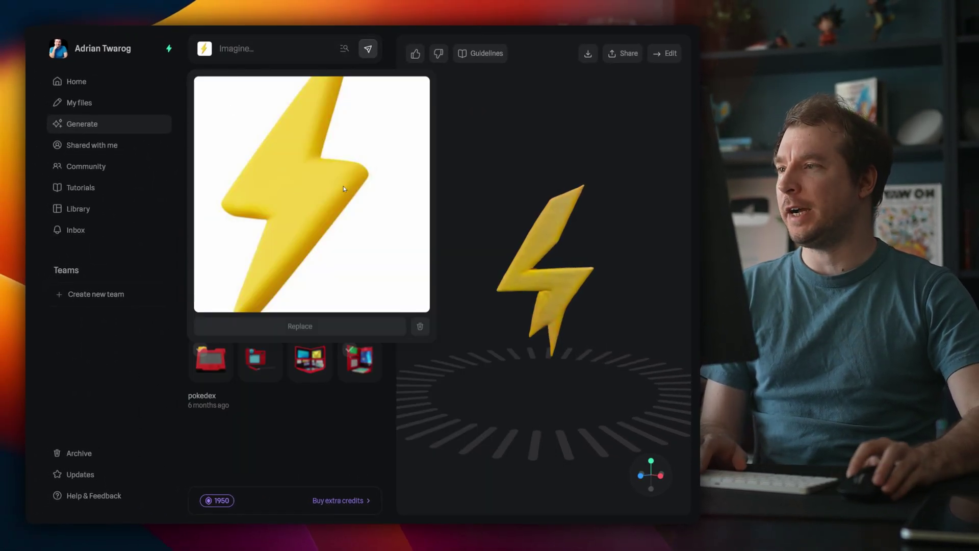
pyautogui.click(268, 48)
pyautogui.write('Icon of a sharp, jagged yellow thunderbolt with a slight glow')
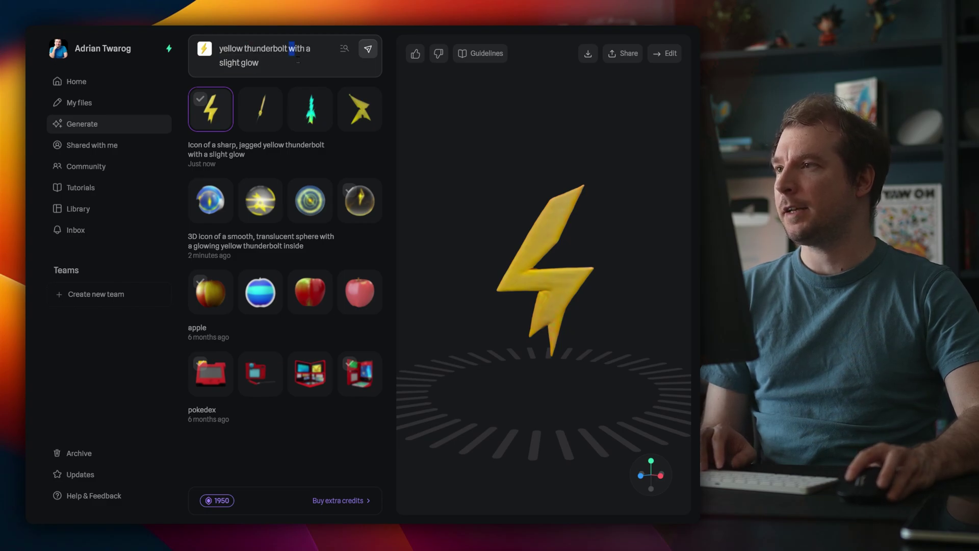
pyautogui.moveTo(298, 59); pyautogui.dragTo(301, 62)
pyautogui.press('BackSpace')
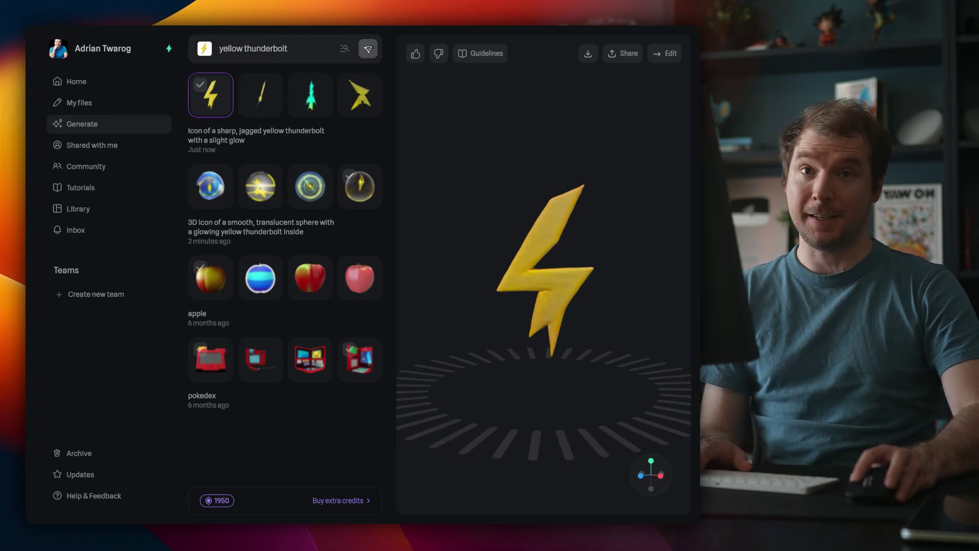
pyautogui.click(368, 49)
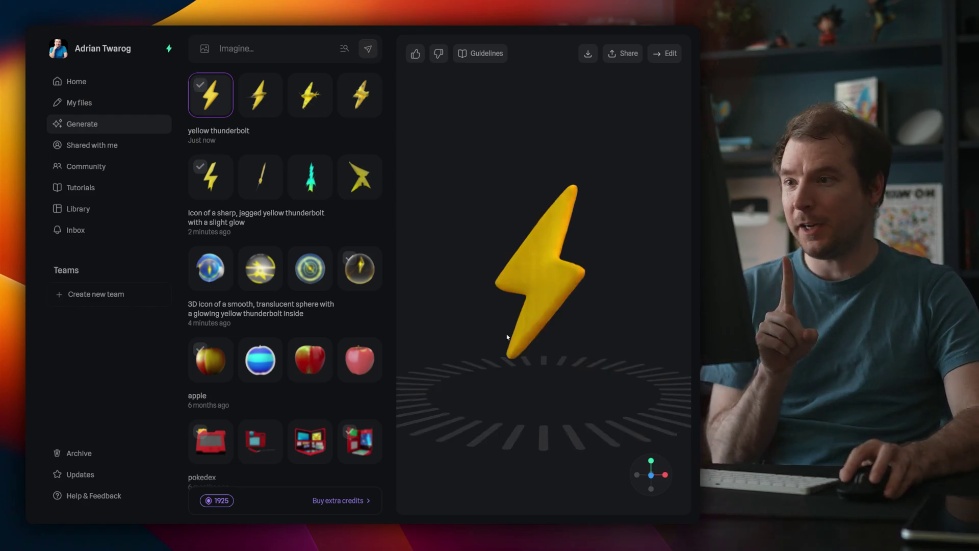
# Inspect the newly generated yellow thunderbolt from several angles and open it for editing in the 3D editor.
pyautogui.moveTo(497, 332); pyautogui.dragTo(539, 334)
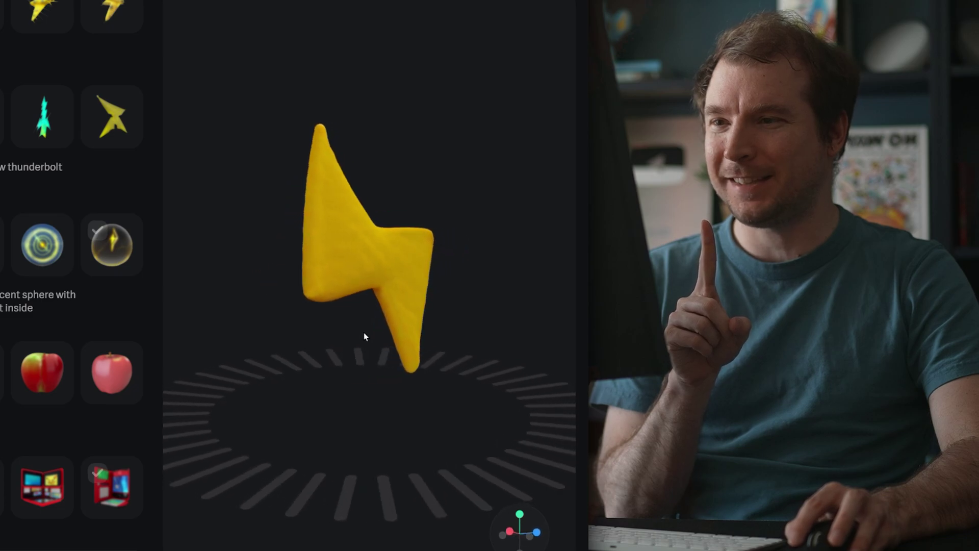
pyautogui.moveTo(364, 337); pyautogui.dragTo(318, 322)
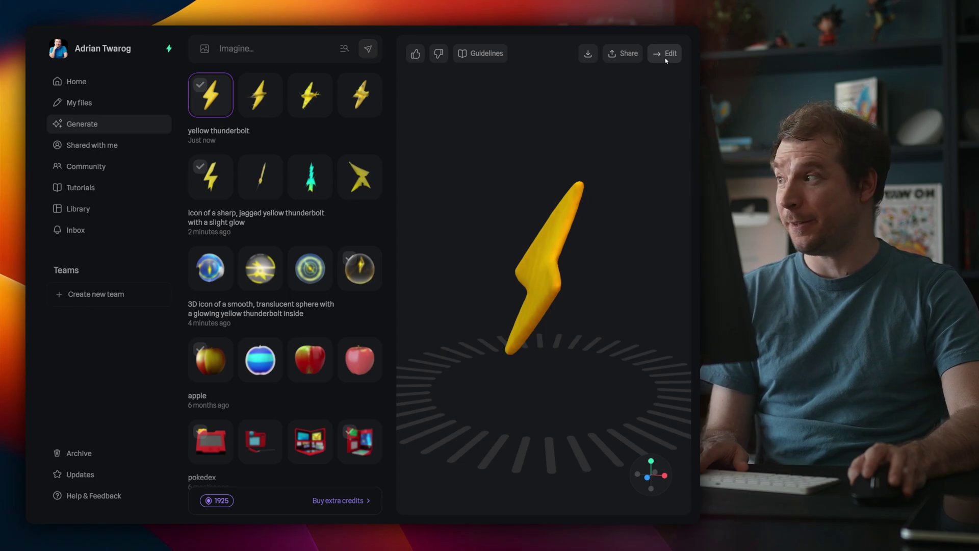
pyautogui.click(666, 53)
pyautogui.click(359, 276)
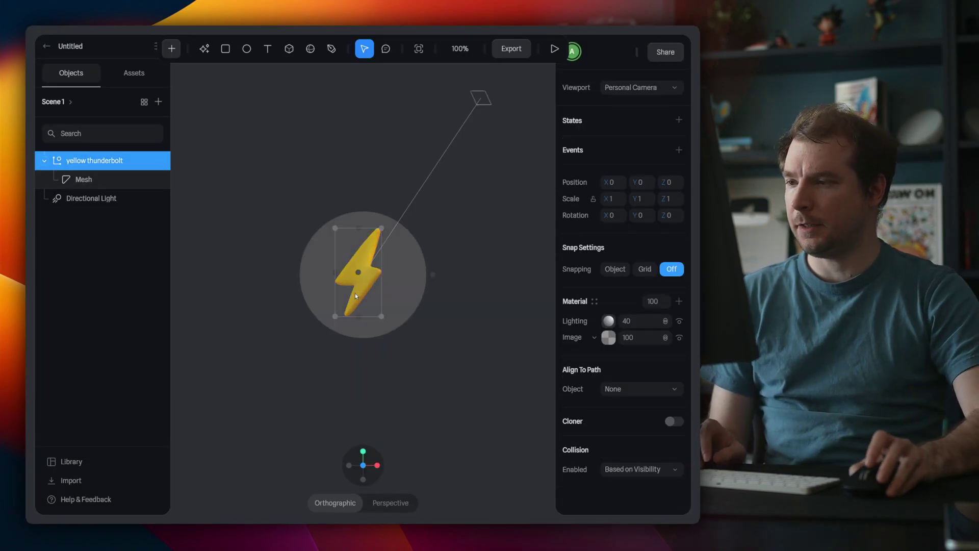
pyautogui.keyDown('ctrl'); pyautogui.scroll(2, 356, 294); pyautogui.keyUp('ctrl')
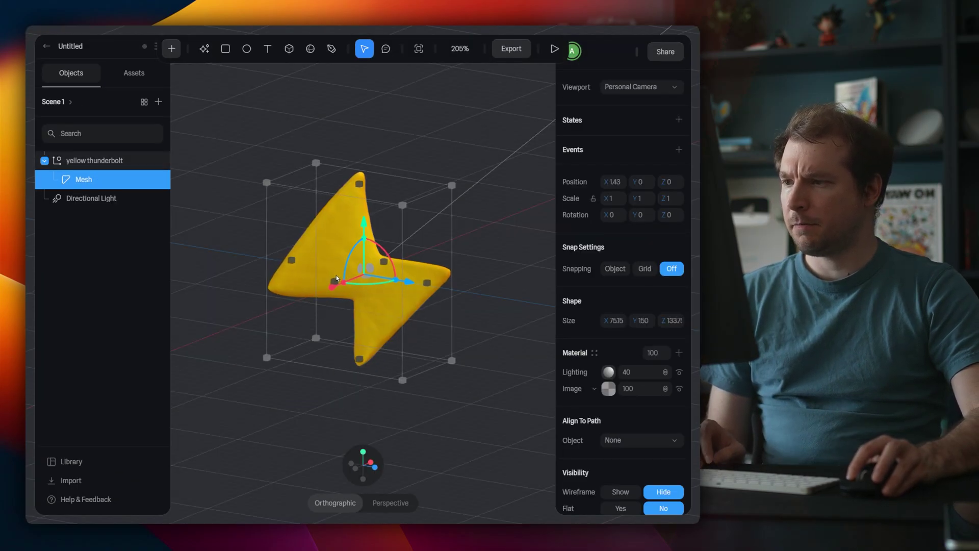
pyautogui.press('super+z')
pyautogui.moveTo(338, 287); pyautogui.dragTo(391, 277)
pyautogui.press('super+z')
pyautogui.press('super+z')
pyautogui.keyDown('alt'); pyautogui.moveTo(474, 293); pyautogui.dragTo(397, 275); pyautogui.keyUp('alt')
pyautogui.rightClick(366, 231)
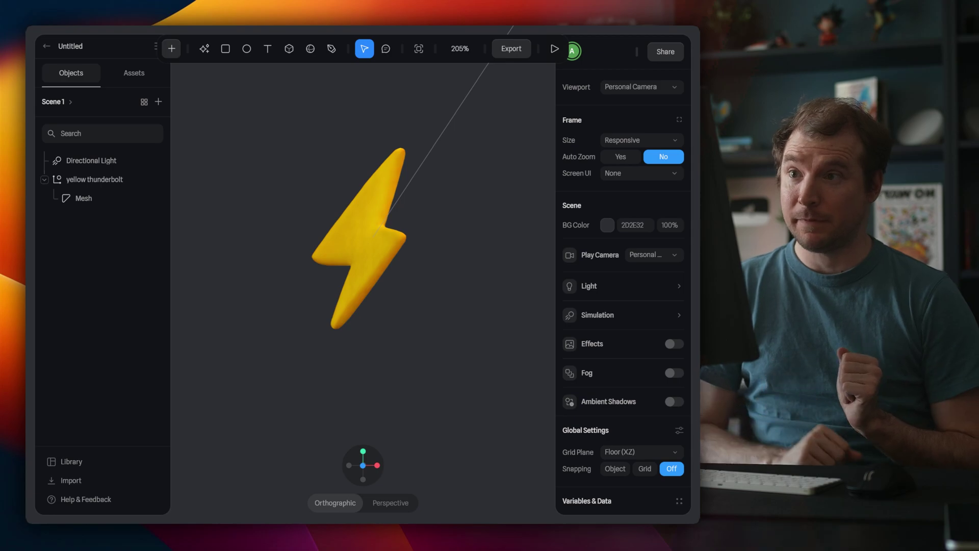
# Add two new states, State and State 2, to the yellow thunderbolt group.
pyautogui.click(378, 188)
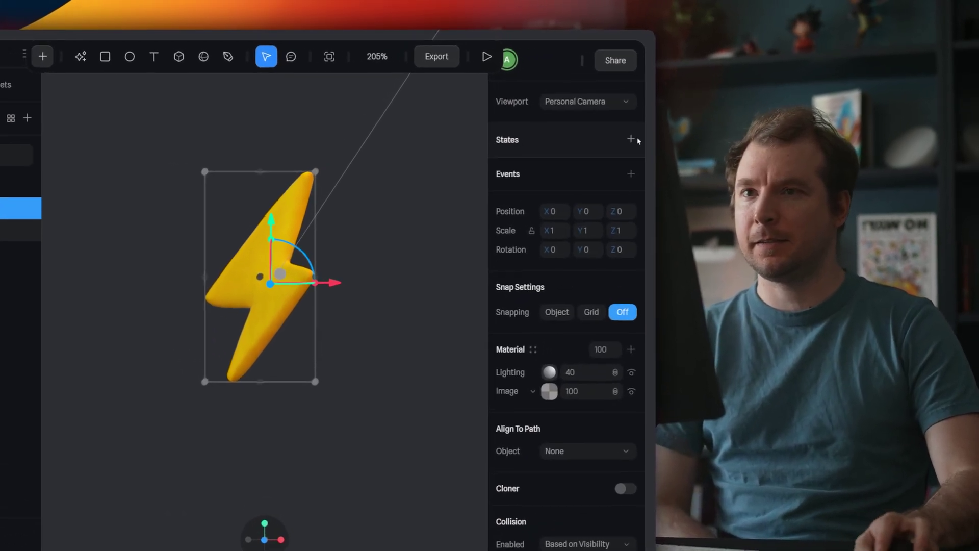
pyautogui.click(676, 121)
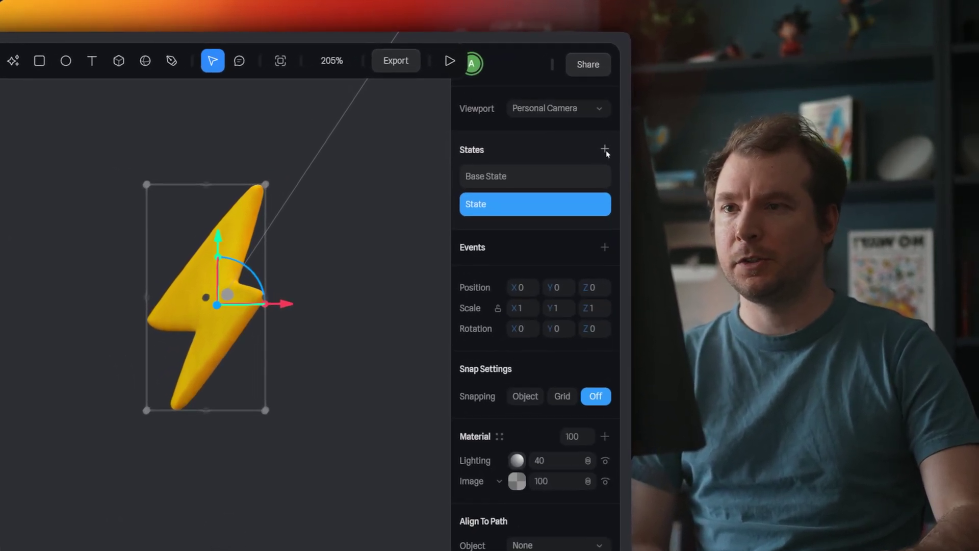
pyautogui.click(605, 149)
pyautogui.click(496, 203)
pyautogui.click(494, 232)
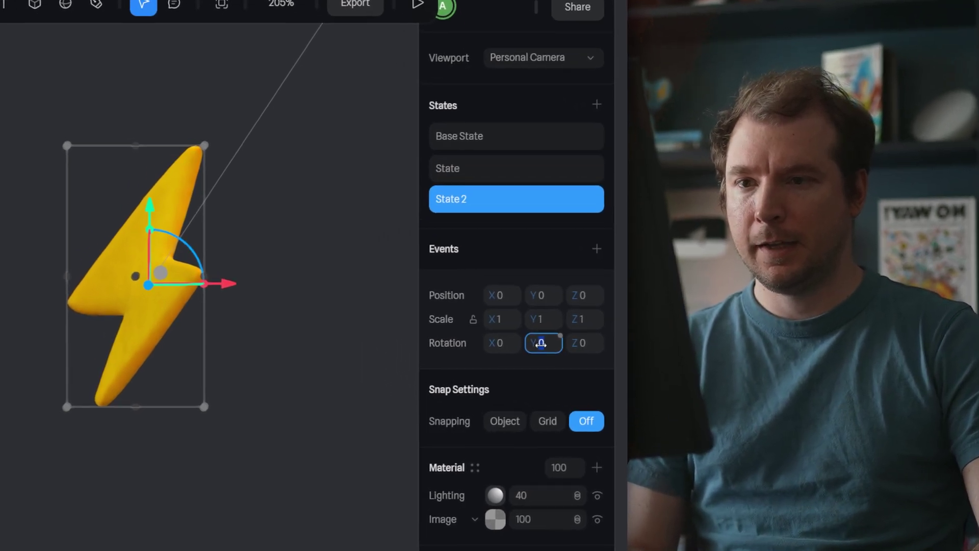
# Set the thunderbolt's Y rotation to 360 in State 2.
pyautogui.moveTo(539, 355); pyautogui.dragTo(557, 356)
pyautogui.write('60')
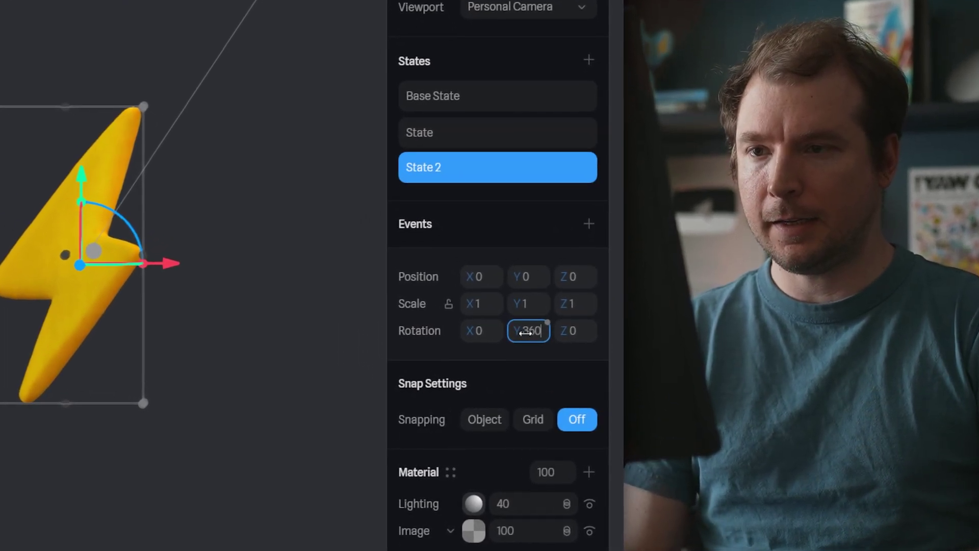
pyautogui.press('Return')
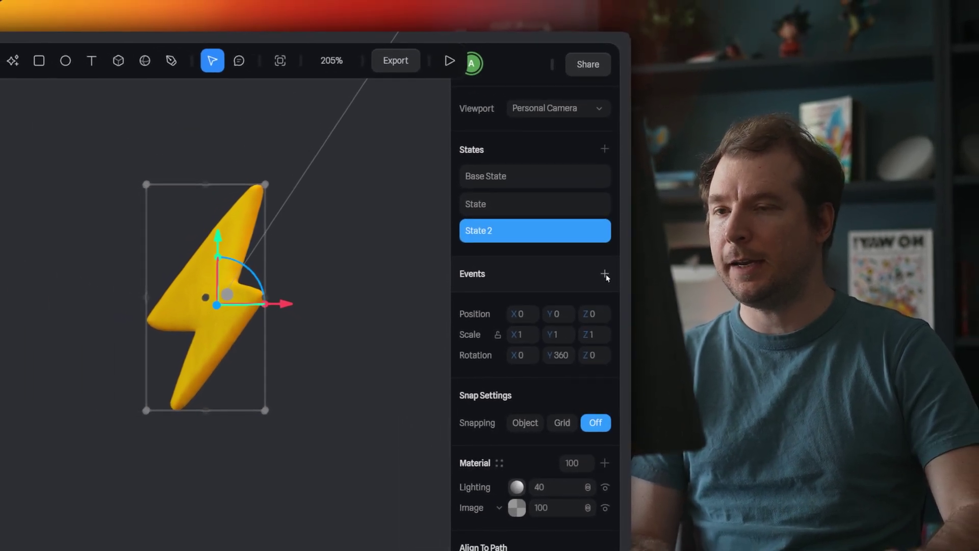
# Add a Start event to the thunderbolt with a Transition action.
pyautogui.click(599, 254)
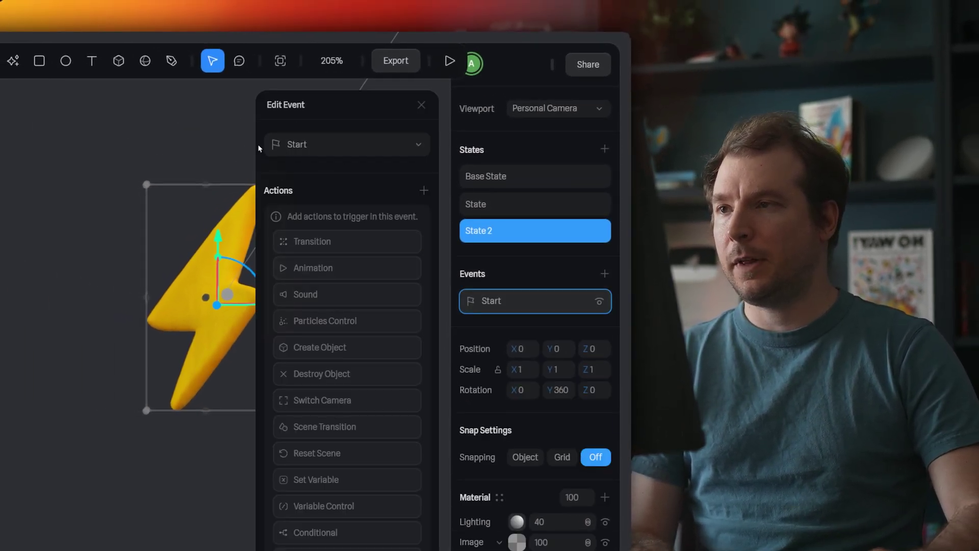
pyautogui.click(412, 242)
pyautogui.click(412, 216)
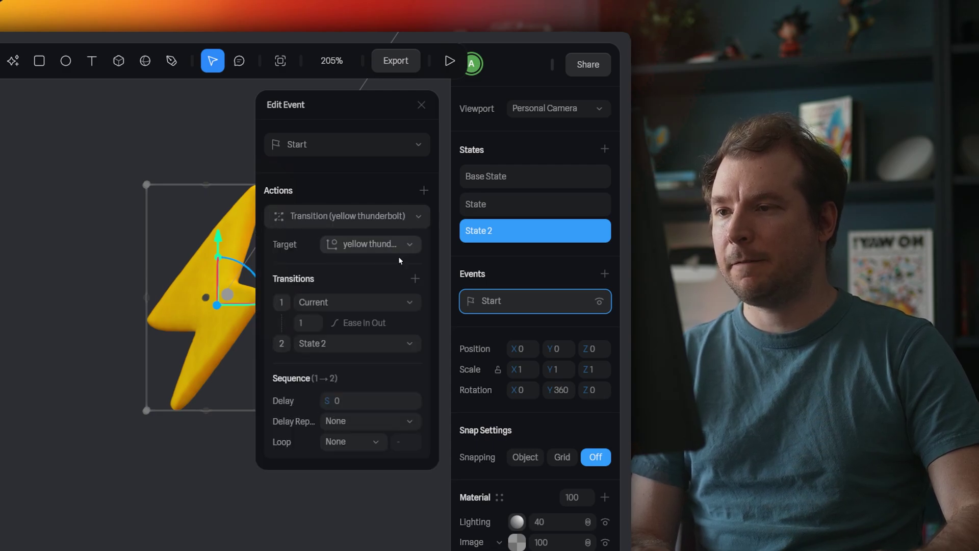
# Make the transition run from State to State 2 with a duration of 10.
pyautogui.click(360, 303)
pyautogui.click(336, 367)
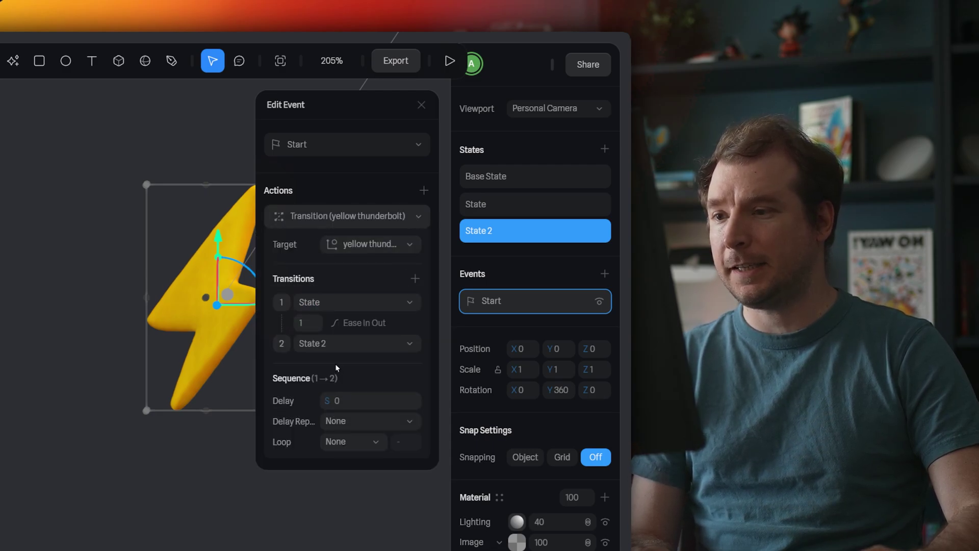
pyautogui.click(360, 343)
pyautogui.click(340, 346)
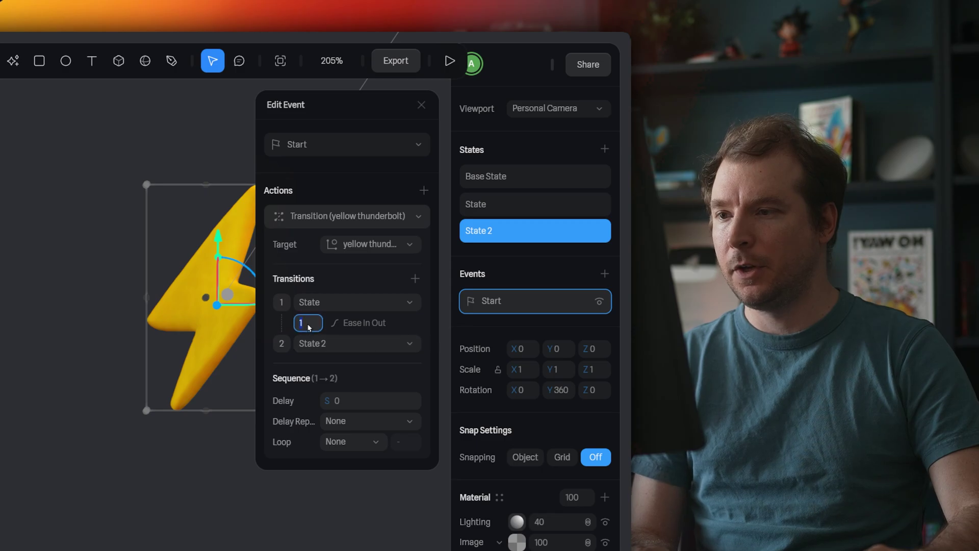
pyautogui.write('10')
pyautogui.press('Return')
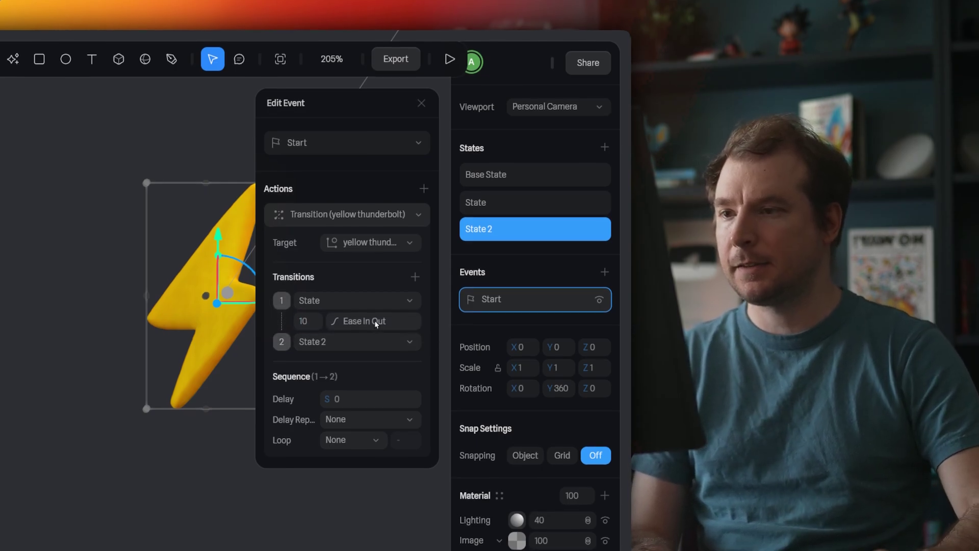
# Set the transition's easing to Linear and its loop to Infinite.
pyautogui.click(374, 321)
pyautogui.click(378, 341)
pyautogui.click(349, 232)
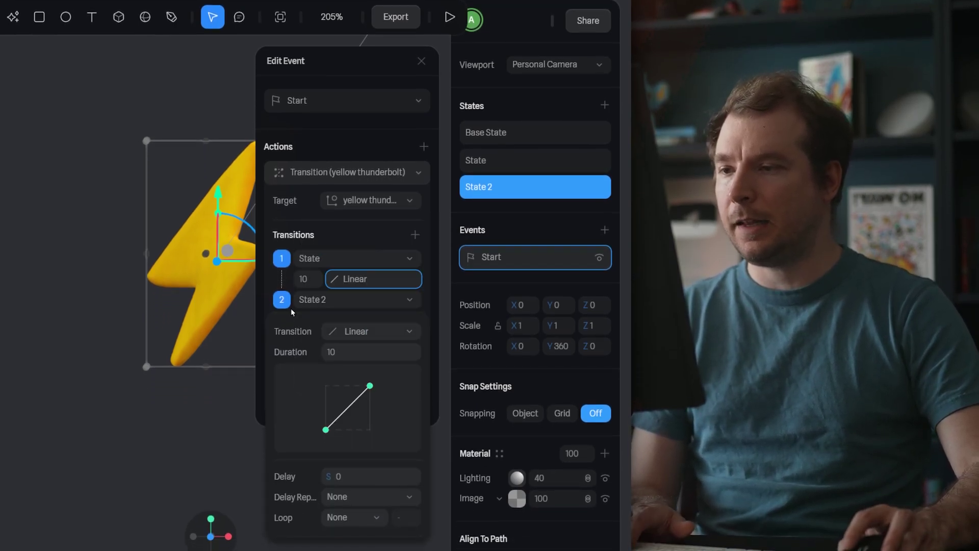
pyautogui.click(343, 234)
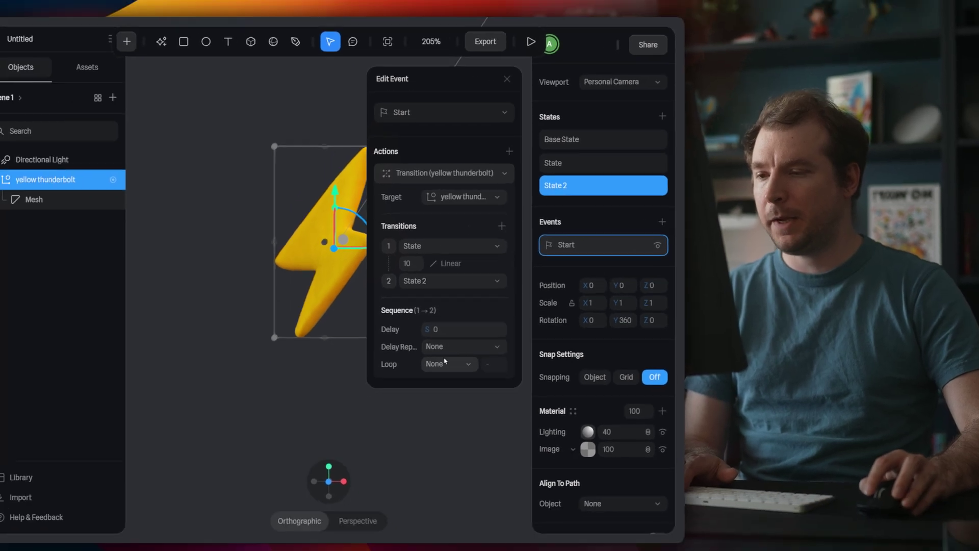
pyautogui.click(352, 400)
pyautogui.click(475, 388)
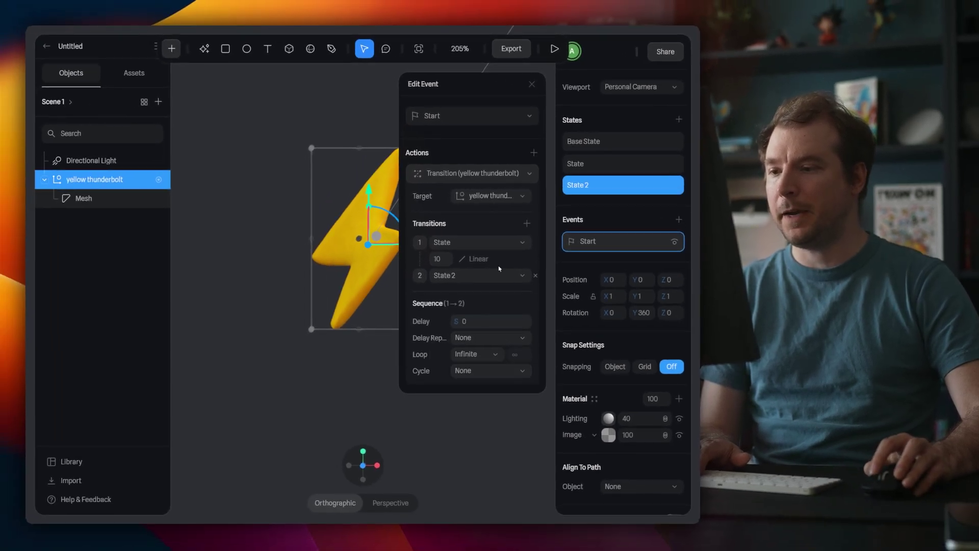
# Play a preview of the rotating thunderbolt and open the scene's export options.
pyautogui.click(554, 48)
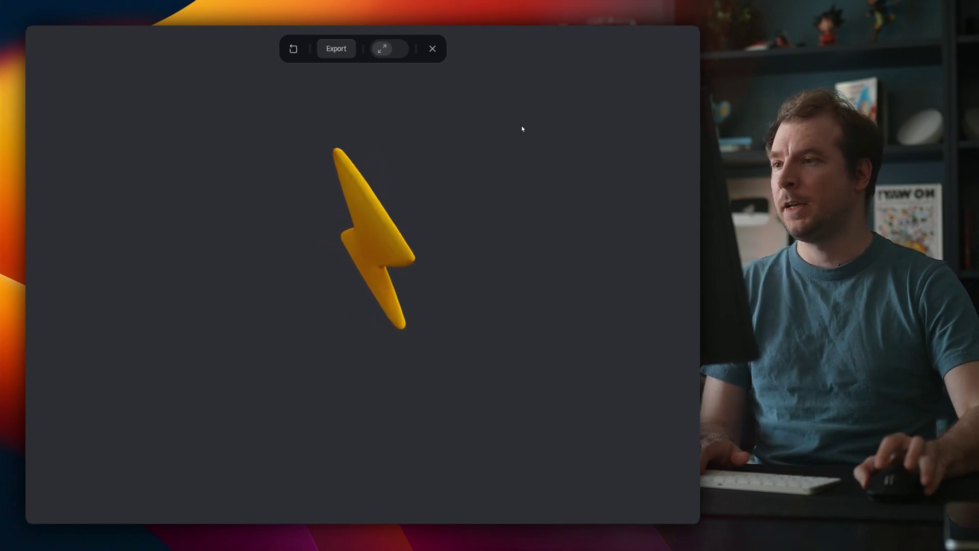
pyautogui.click(342, 49)
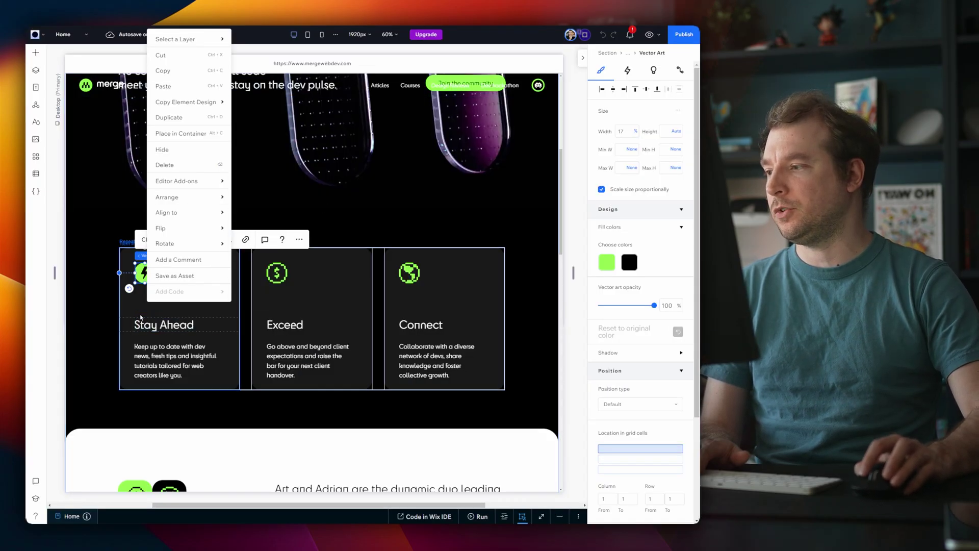
# In the Wix editor, place an iFrame element over the lightning icon on the Stay Ahead card.
pyautogui.click(137, 302)
pyautogui.click(144, 273)
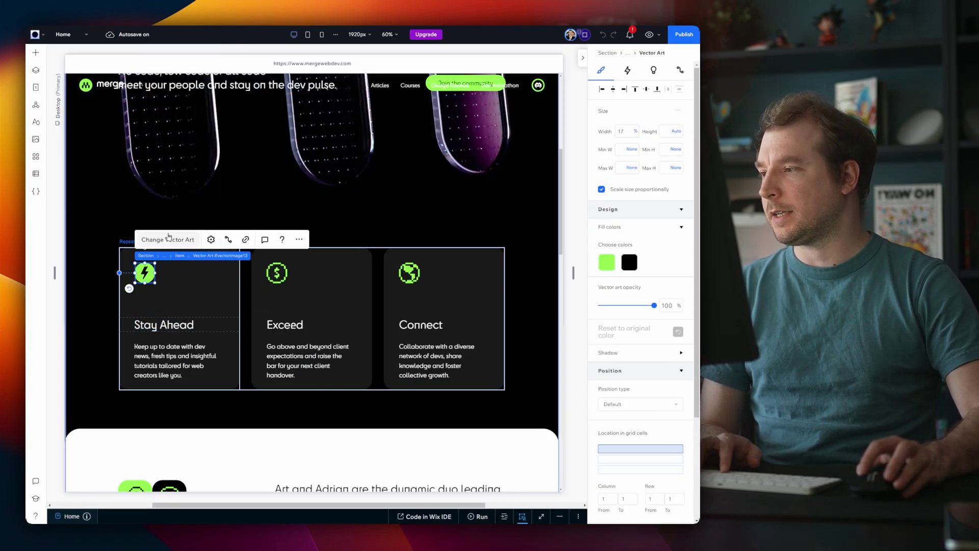
pyautogui.click(36, 53)
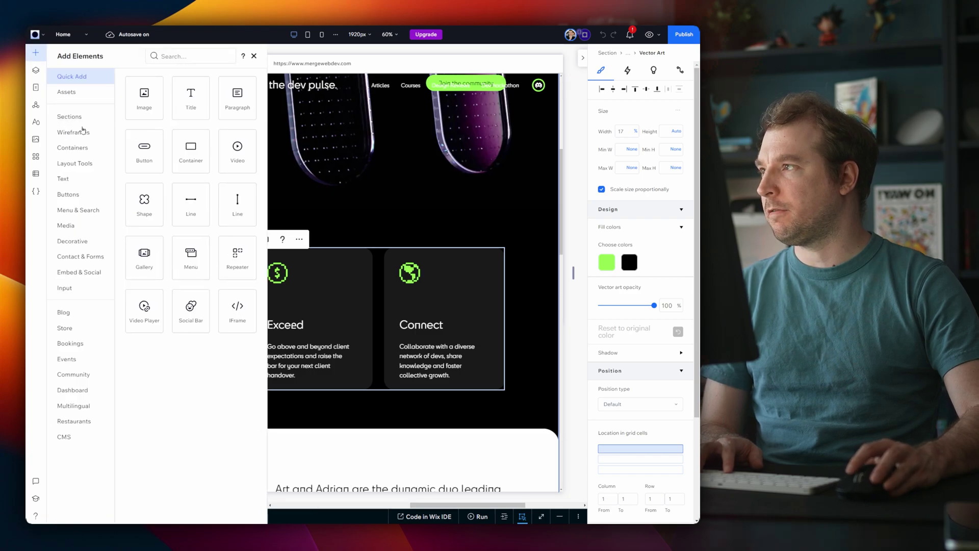
pyautogui.moveTo(235, 320); pyautogui.dragTo(254, 291)
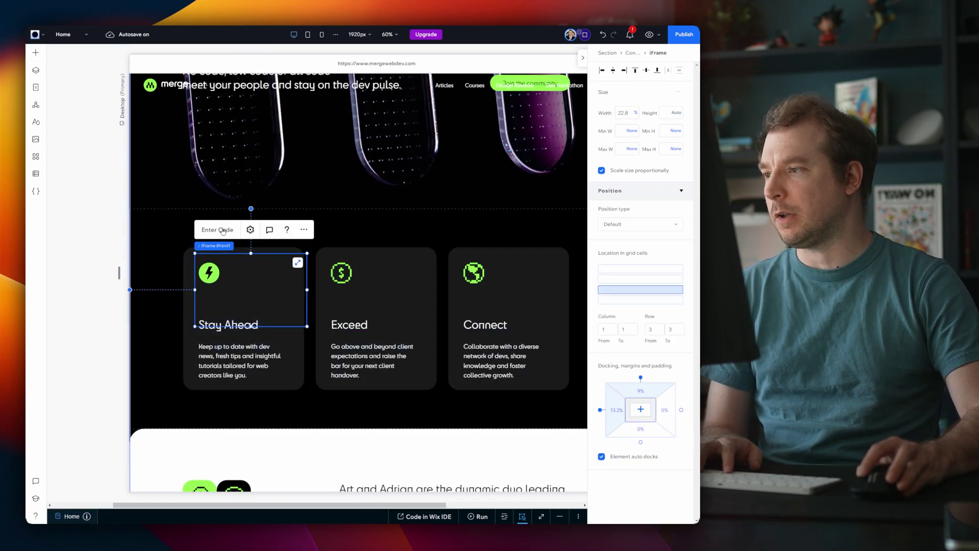
# Enter the Spline viewer embed code in the iFrame on the Stay Ahead card and apply it.
pyautogui.click(219, 230)
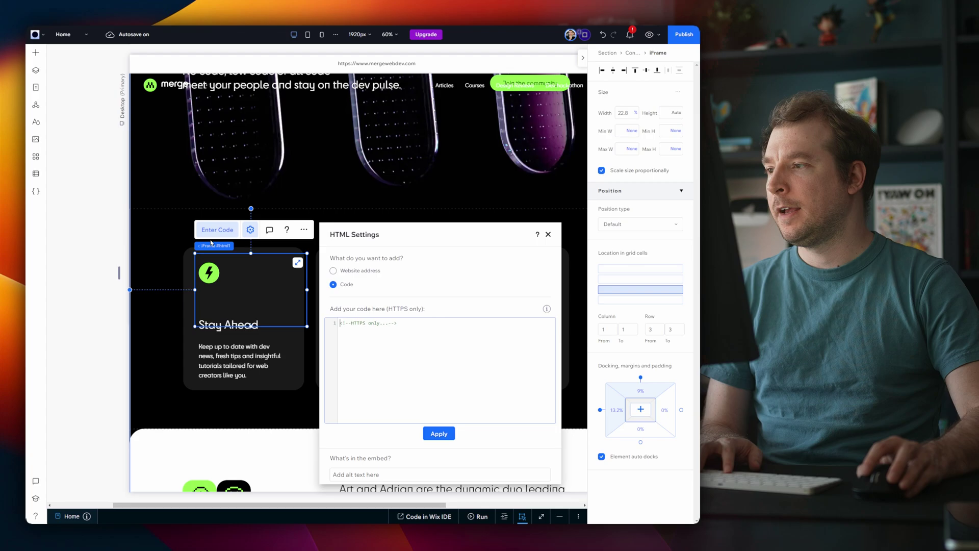
pyautogui.click(444, 434)
pyautogui.click(548, 235)
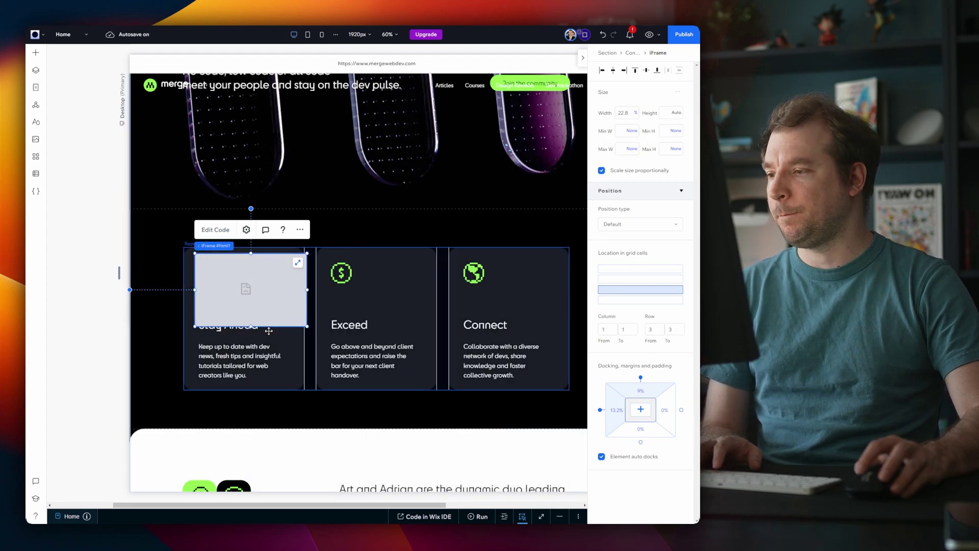
# Update the viewer export in Spline, and shrink the Wix iFrame to 9.6% width beside the card's flat lightning icon.
pyautogui.moveTo(305, 326); pyautogui.dragTo(252, 285)
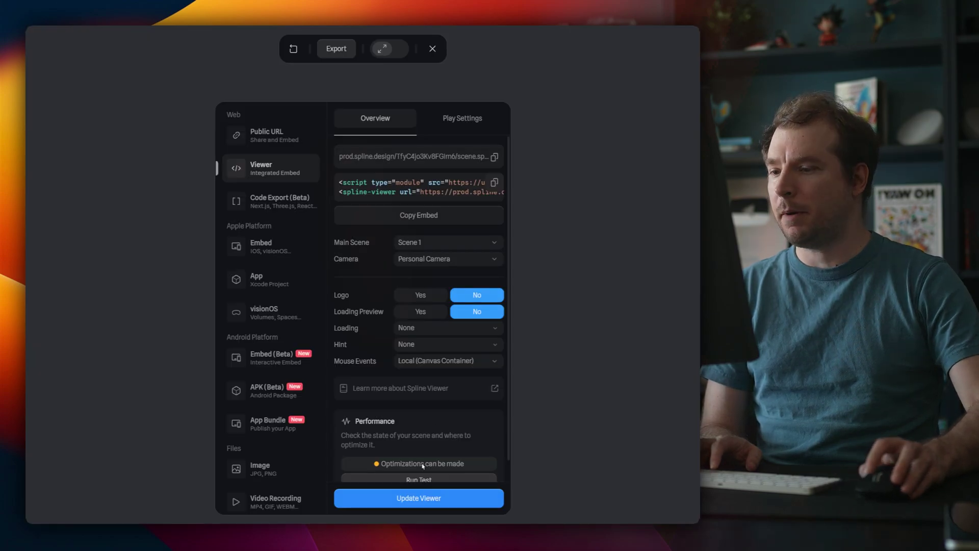
pyautogui.click(418, 498)
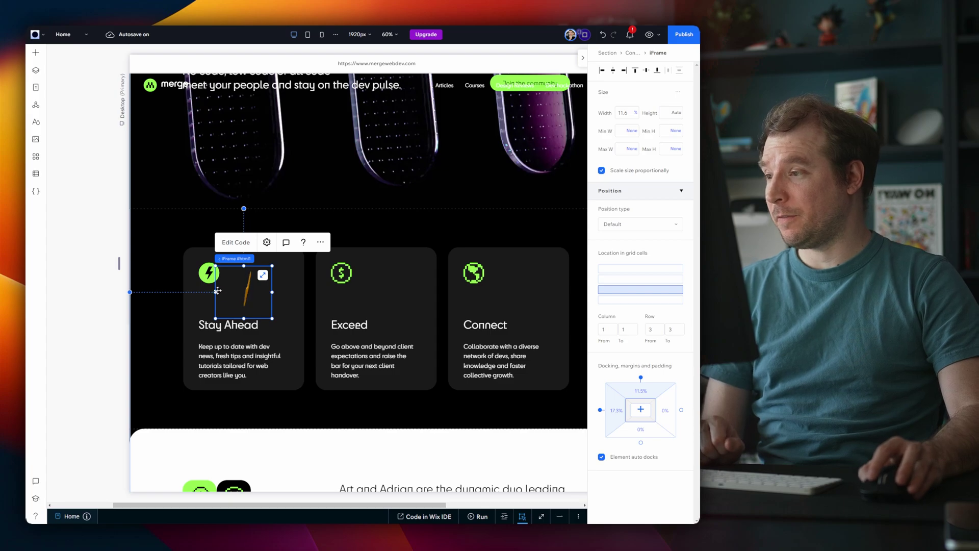
pyautogui.moveTo(216, 292); pyautogui.dragTo(226, 292)
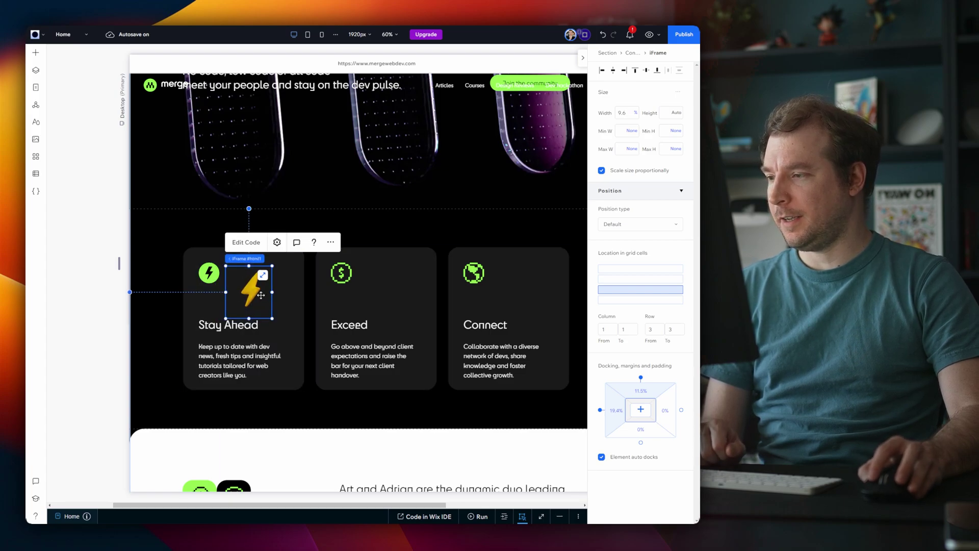
pyautogui.click(209, 274)
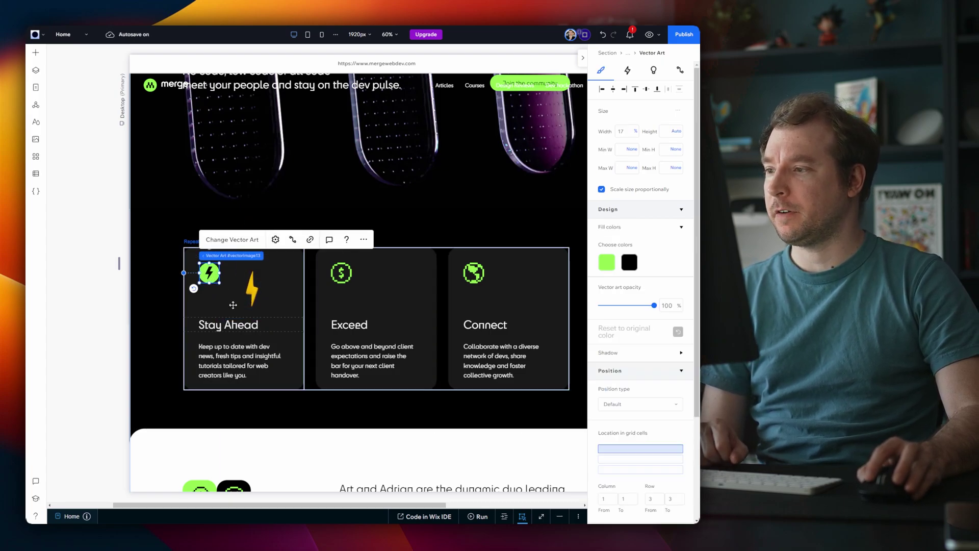
pyautogui.moveTo(250, 297)
pyautogui.mouseDown()
pyautogui.moveTo(248, 287)
pyautogui.moveTo(260, 297)
pyautogui.mouseUp()
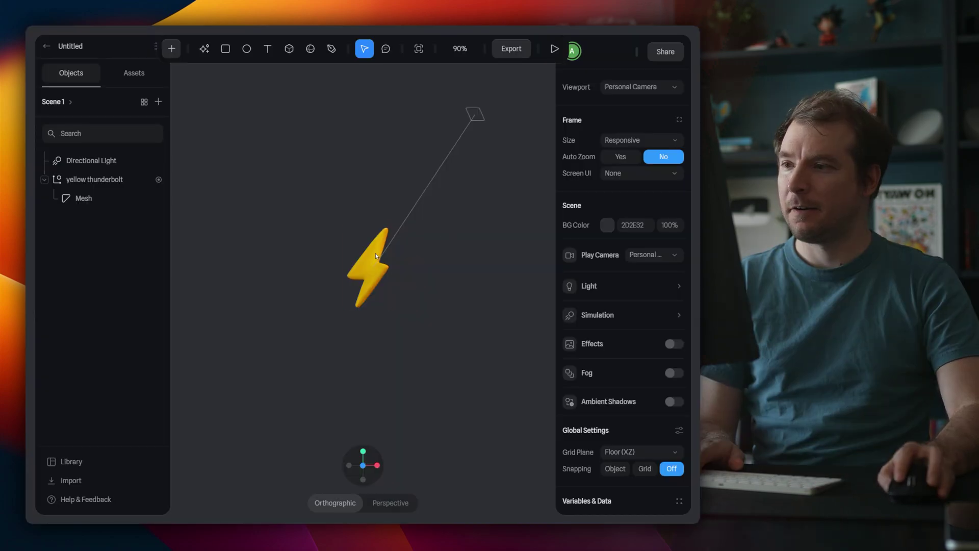
# In Spline, select the yellow thunderbolt and open the material assets for it.
pyautogui.click(362, 258)
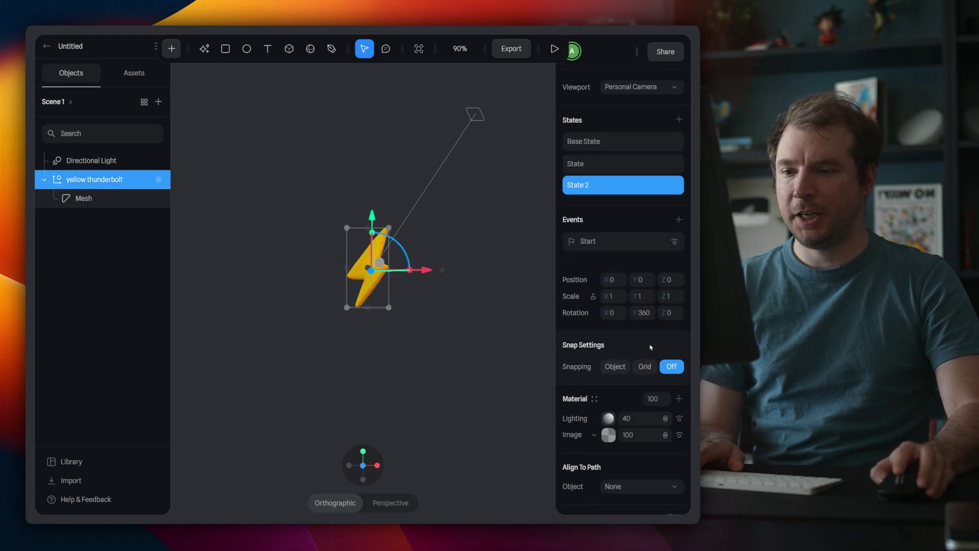
pyautogui.scroll(-3, 650, 347)
pyautogui.click(609, 365)
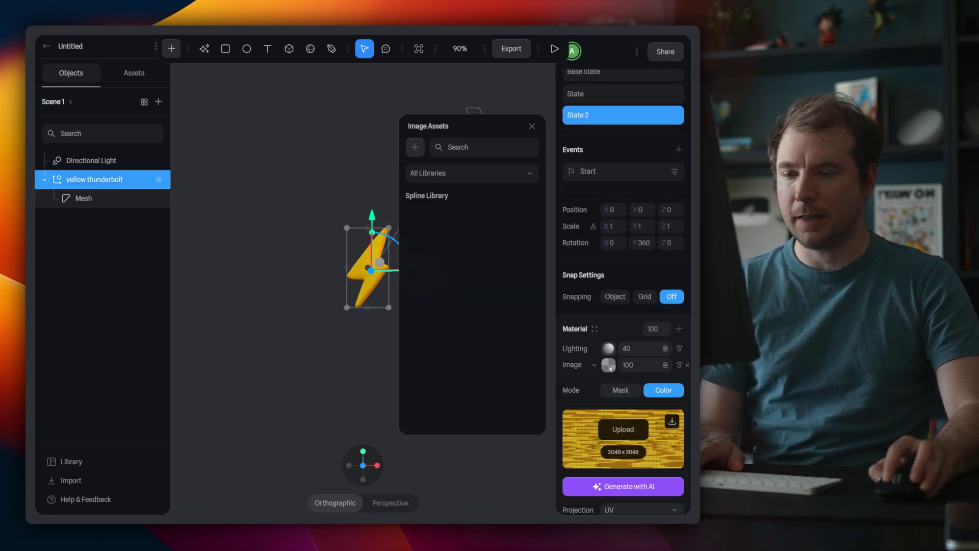
pyautogui.click(580, 357)
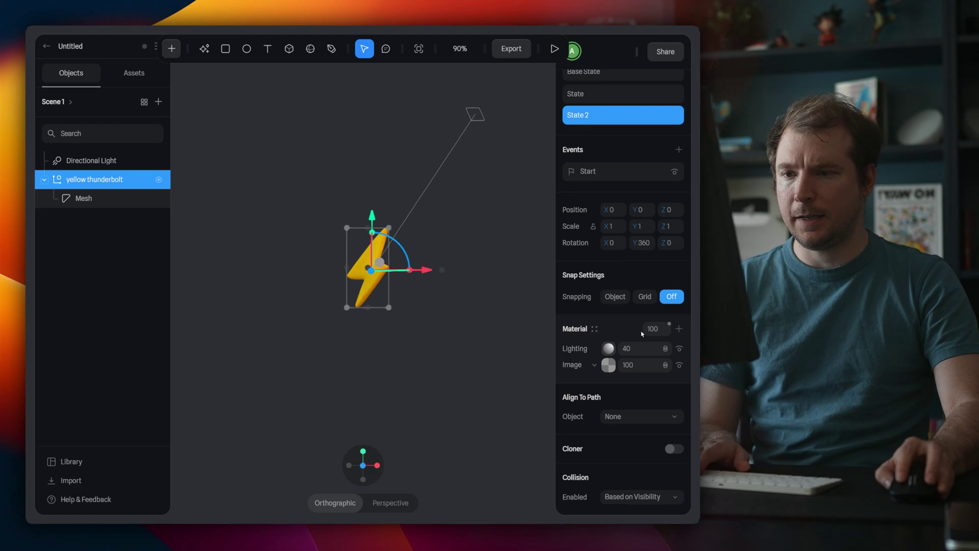
pyautogui.click(593, 329)
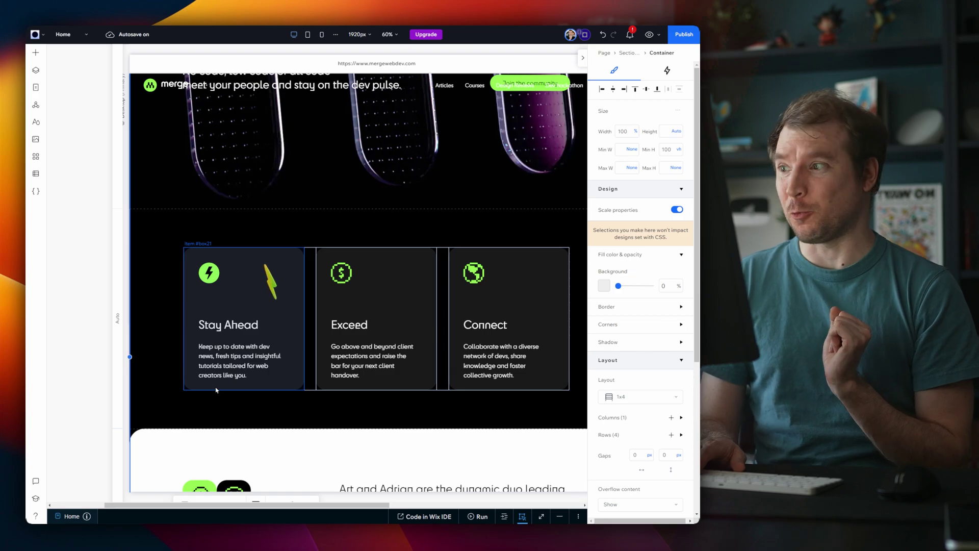
# In Wix, move the thunderbolt iFrame over the flat lightning icon on the Stay Ahead card.
pyautogui.click(272, 282)
pyautogui.moveTo(272, 282); pyautogui.dragTo(218, 284)
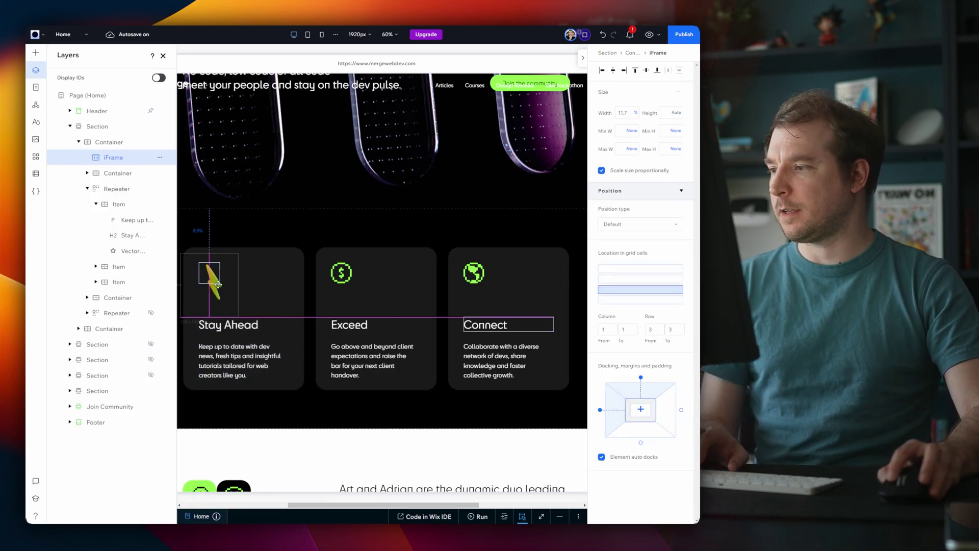
pyautogui.click(314, 229)
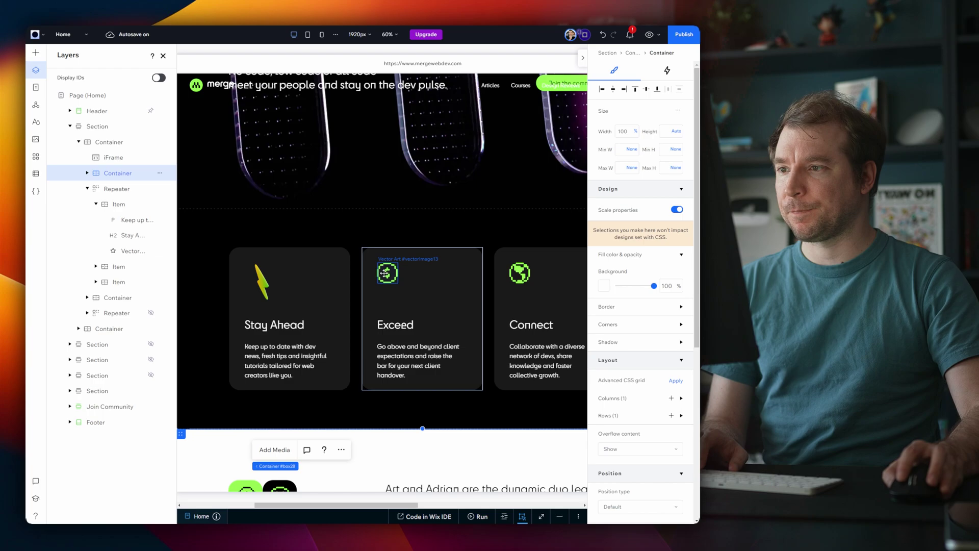
pyautogui.click(387, 273)
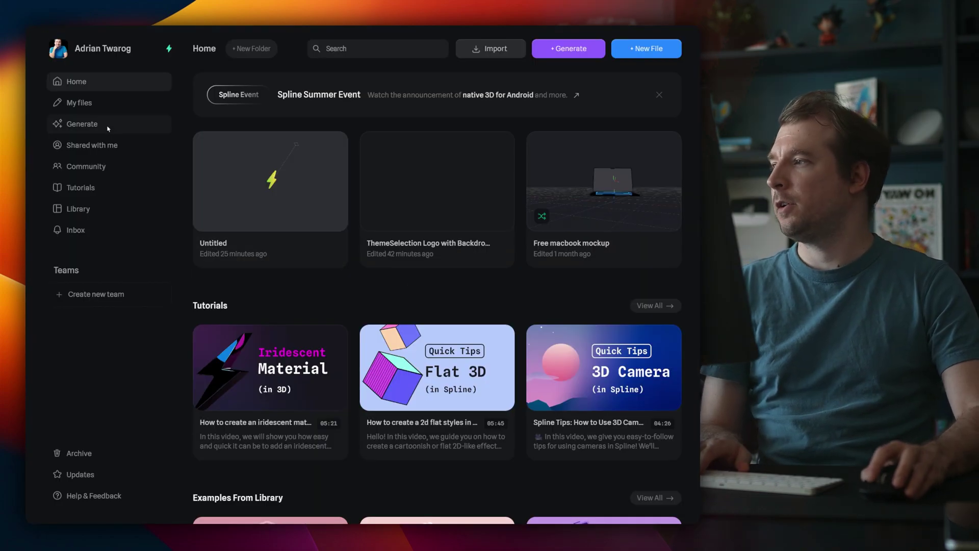
# In Spline's AI generator, generate 3D options from the prompt "dollar sign".
pyautogui.click(104, 125)
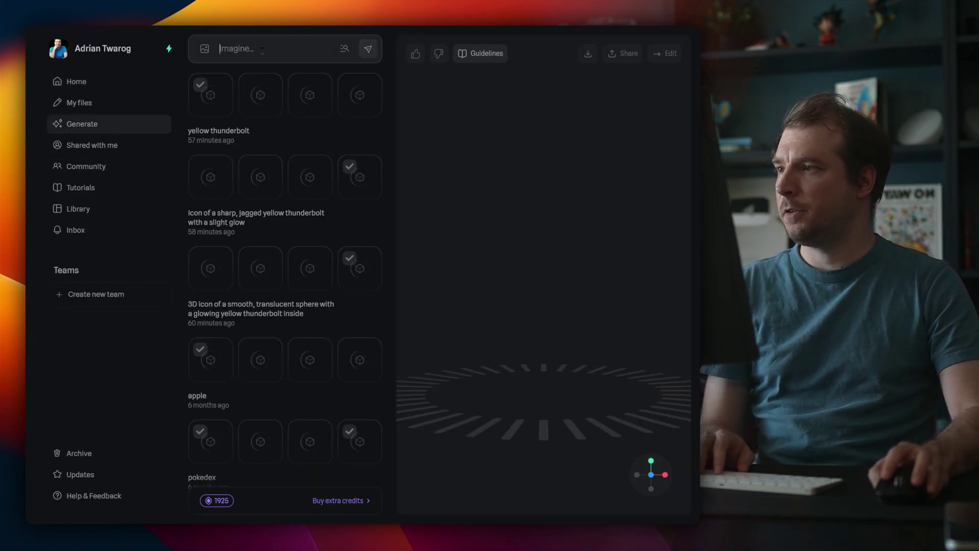
pyautogui.write('dollar sign')
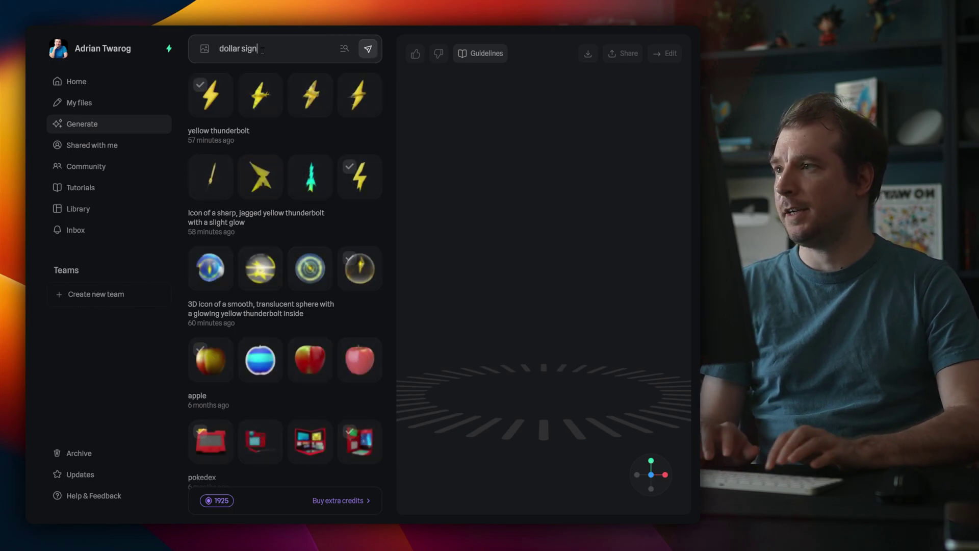
pyautogui.press('Return')
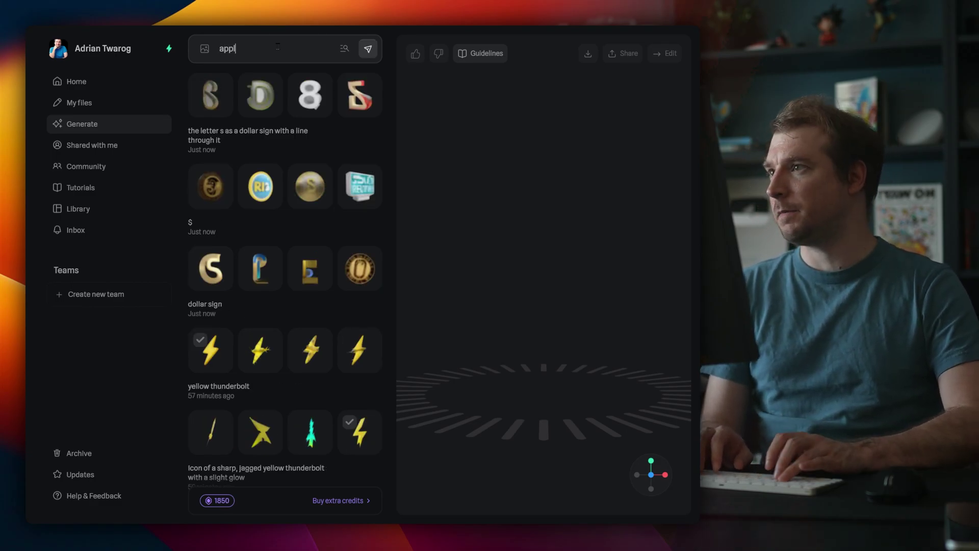
# Generate 3D options from the prompt "apple" and inspect the resulting model from another angle.
pyautogui.write('e')
pyautogui.press('Return')
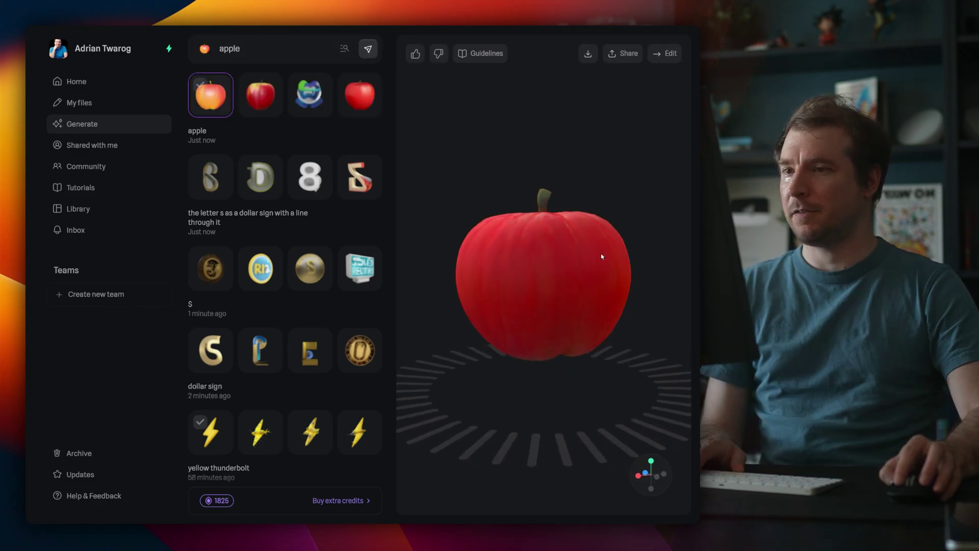
pyautogui.moveTo(580, 257); pyautogui.dragTo(595, 260)
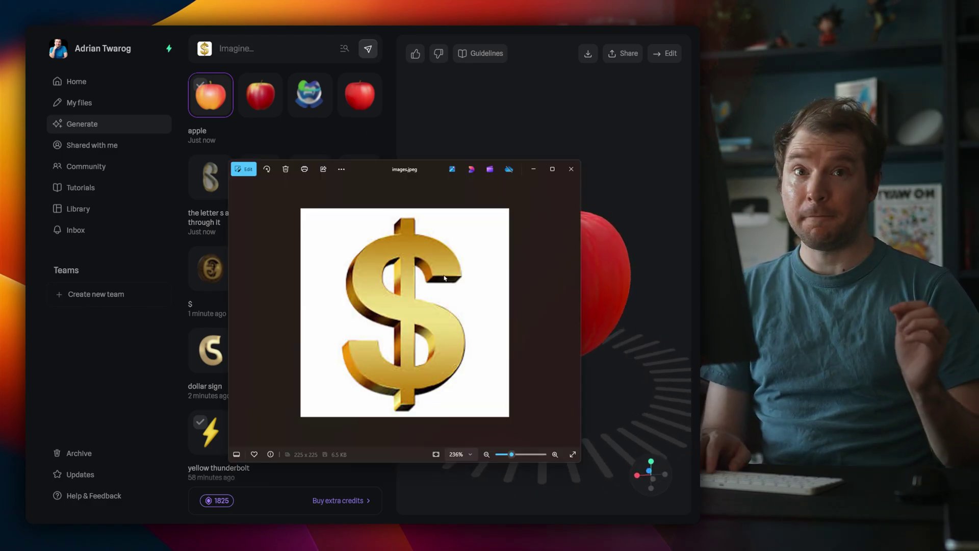
# Generate 3D models from the gold dollar sign reference image and open the first result in the editor.
pyautogui.click(571, 169)
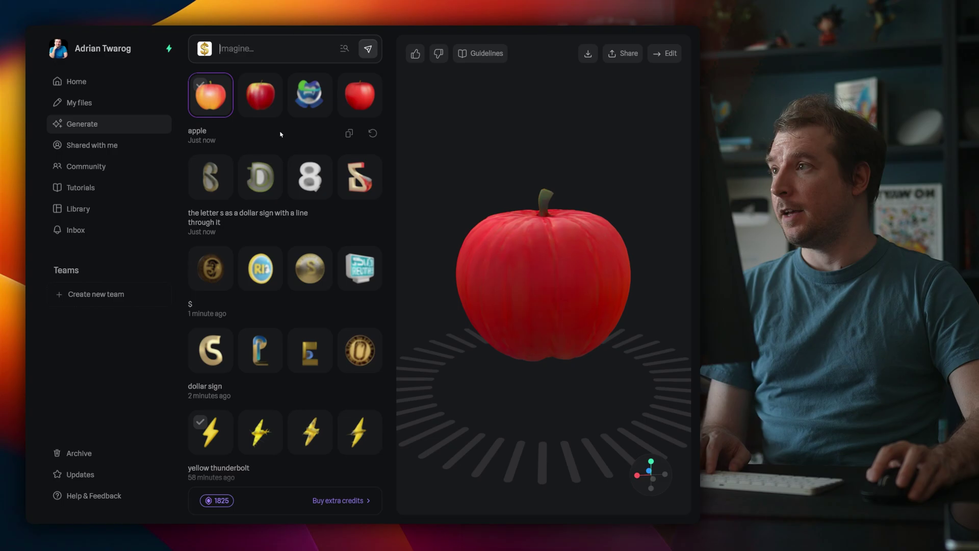
pyautogui.click(205, 49)
pyautogui.click(254, 60)
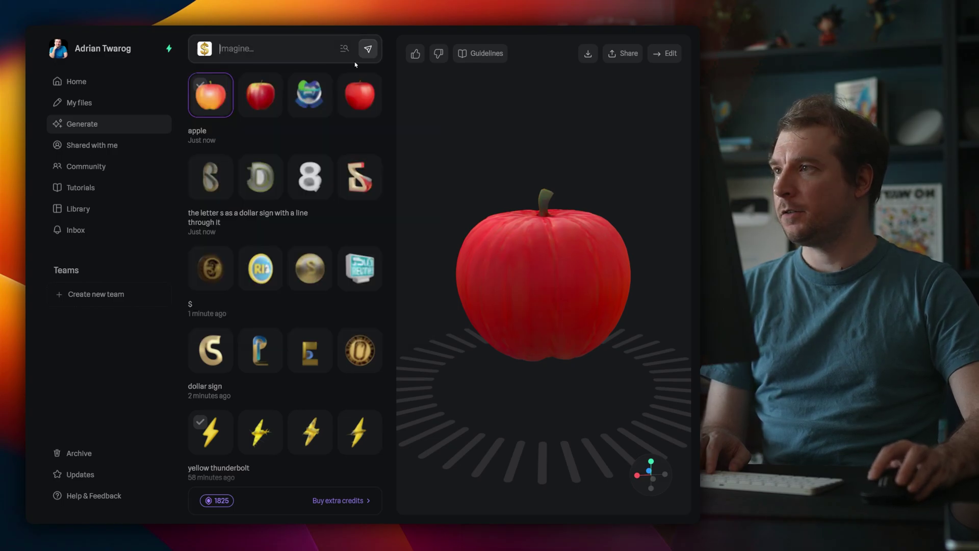
pyautogui.click(370, 52)
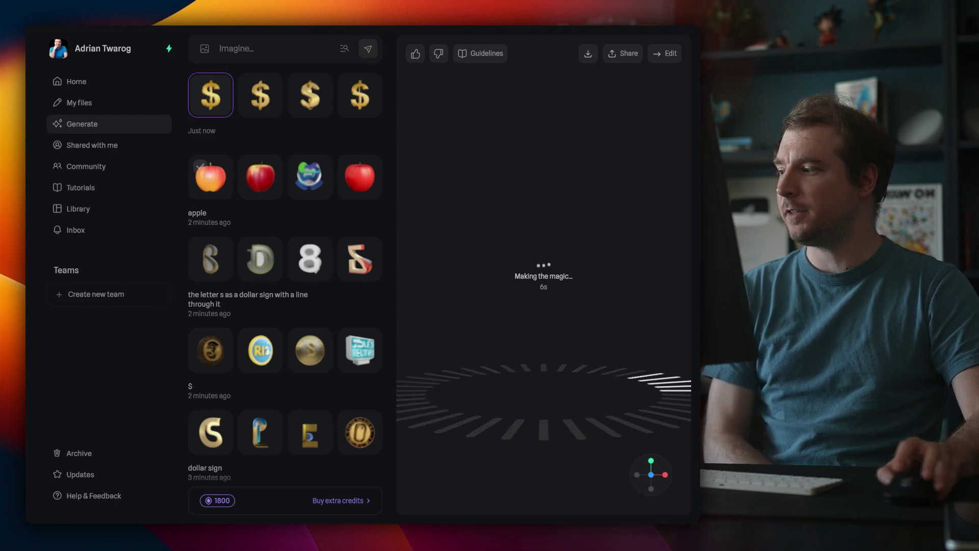
pyautogui.moveTo(492, 293); pyautogui.dragTo(584, 234)
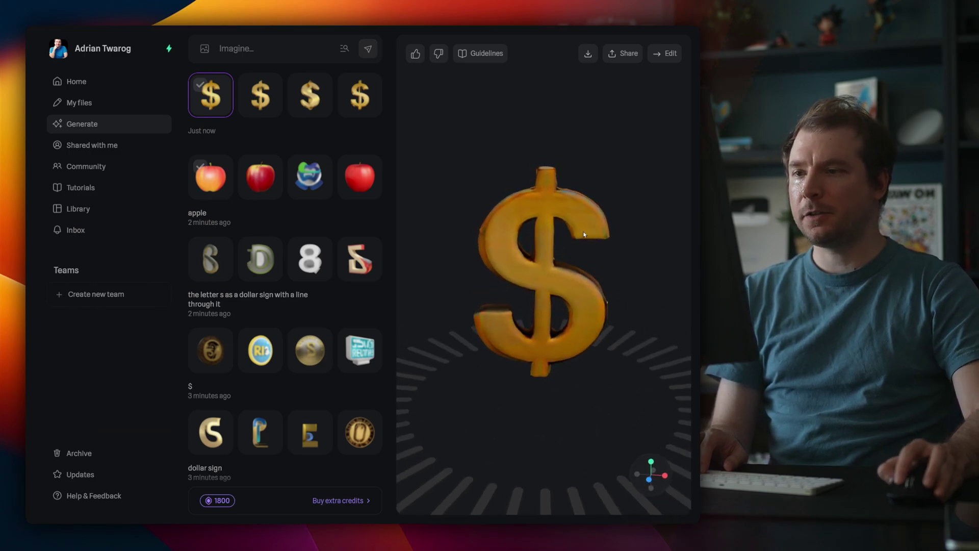
pyautogui.click(666, 54)
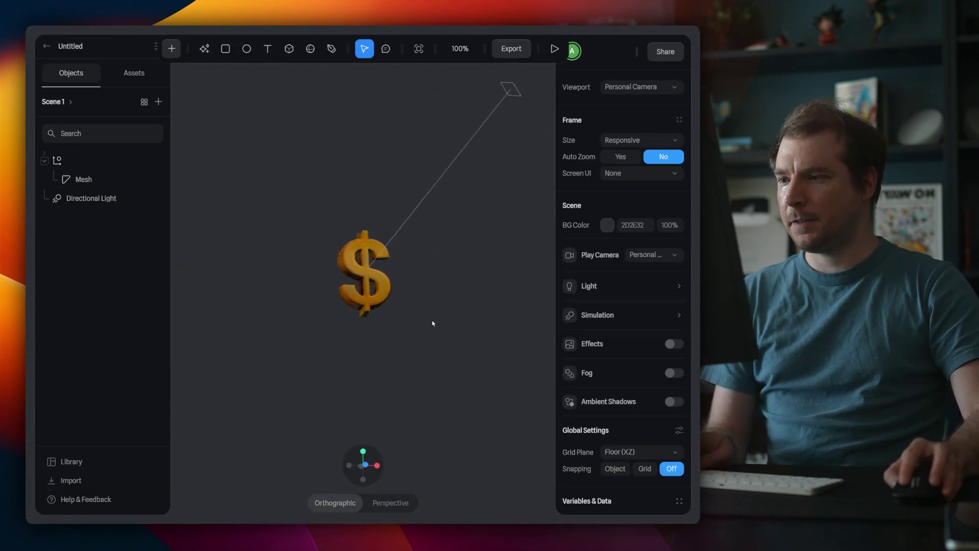
# Apply the Gradient Fresnel Shiney 03 library material to the dollar sign.
pyautogui.click(377, 286)
pyautogui.click(376, 286)
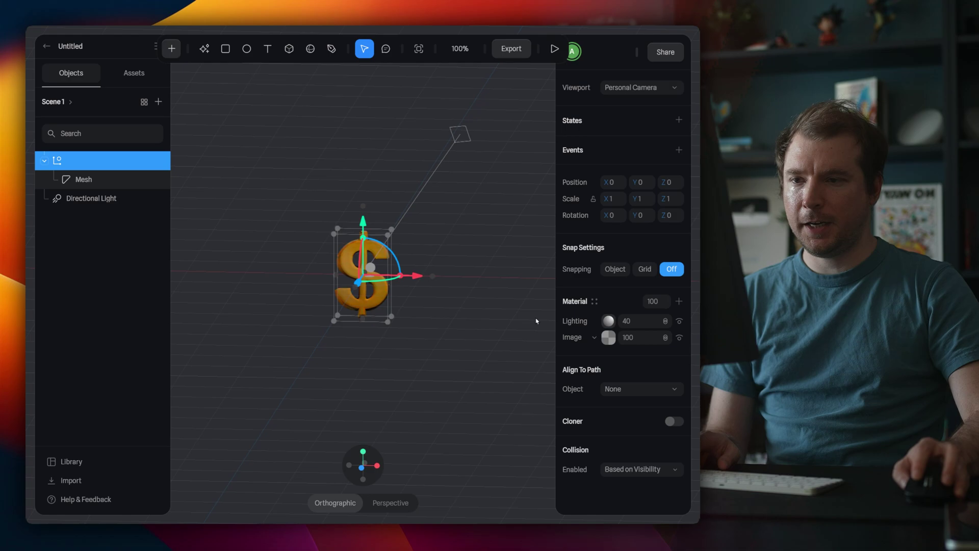
pyautogui.click(679, 301)
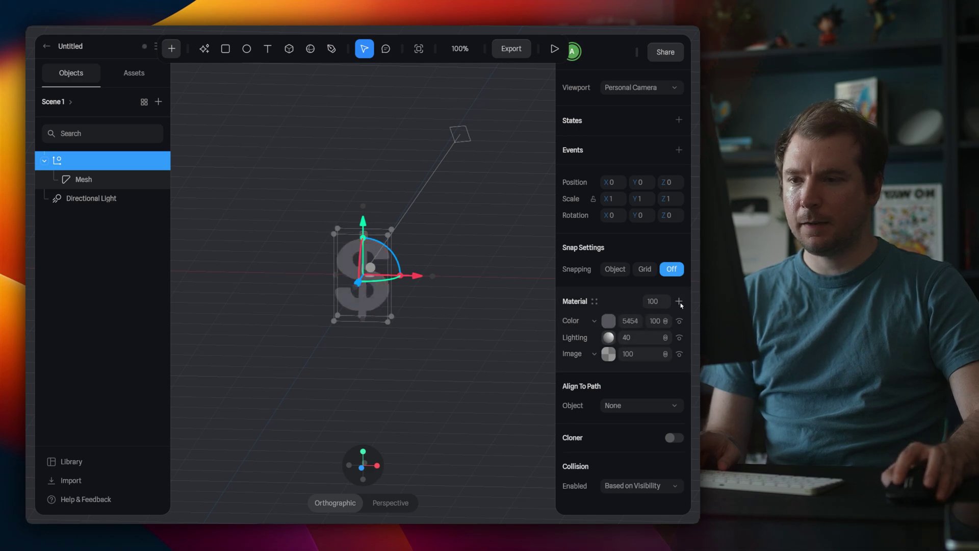
pyautogui.click(594, 302)
pyautogui.scroll(-10, 454, 302)
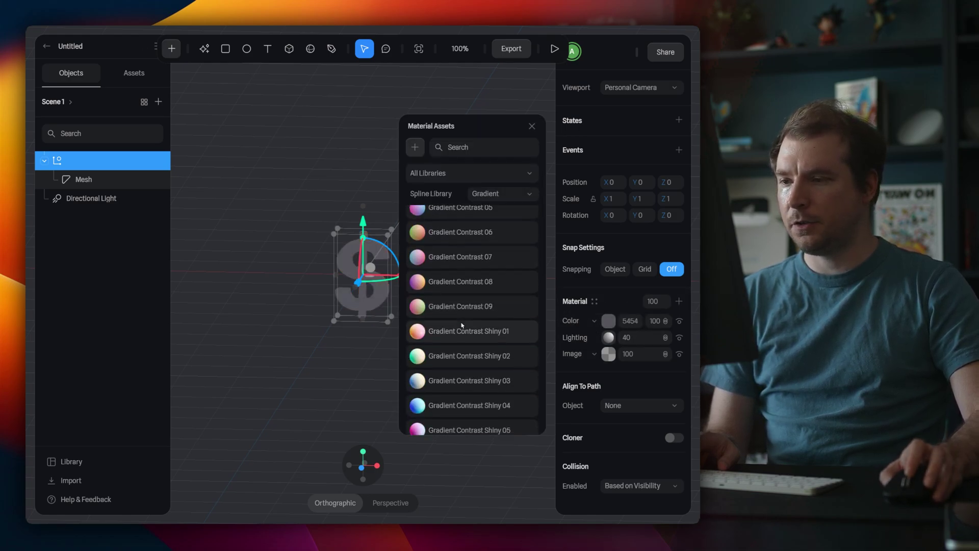
pyautogui.scroll(3, 465, 337)
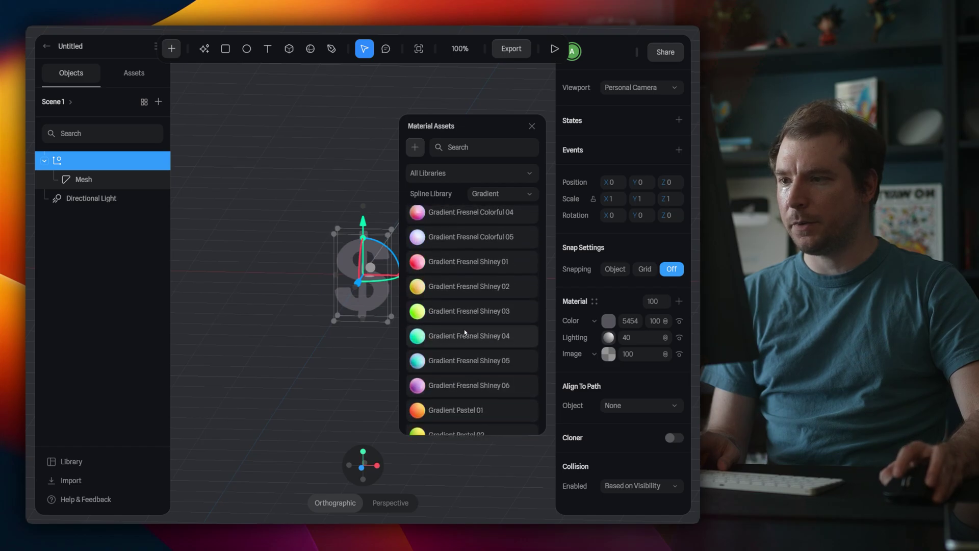
pyautogui.click(458, 310)
pyautogui.click(418, 317)
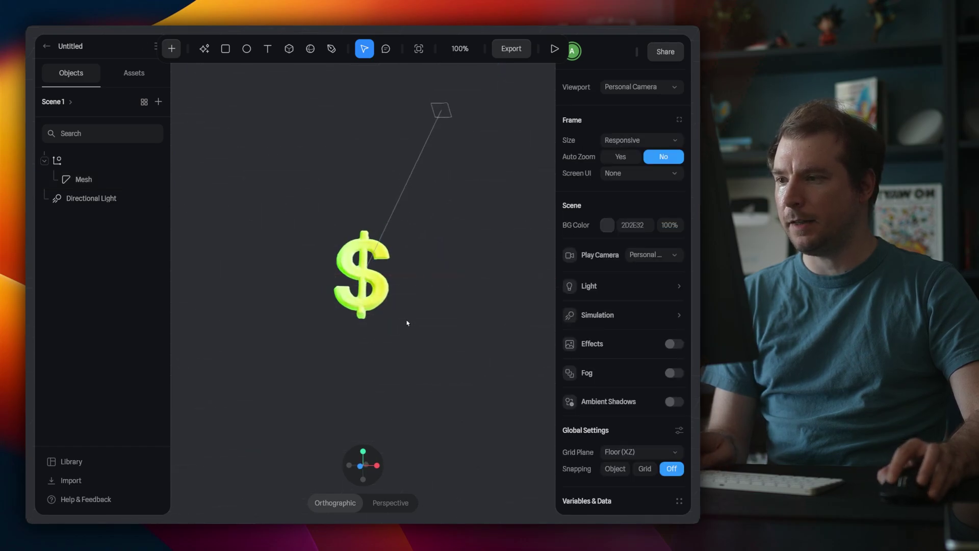
pyautogui.keyDown('alt'); pyautogui.moveTo(416, 319); pyautogui.dragTo(411, 325); pyautogui.keyUp('alt')
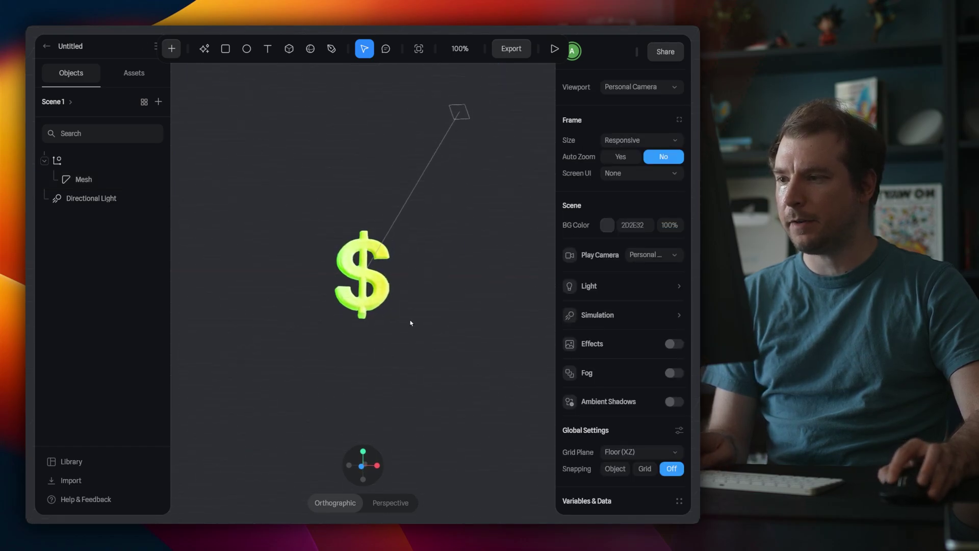
pyautogui.moveTo(411, 323); pyautogui.dragTo(410, 326, button='right')
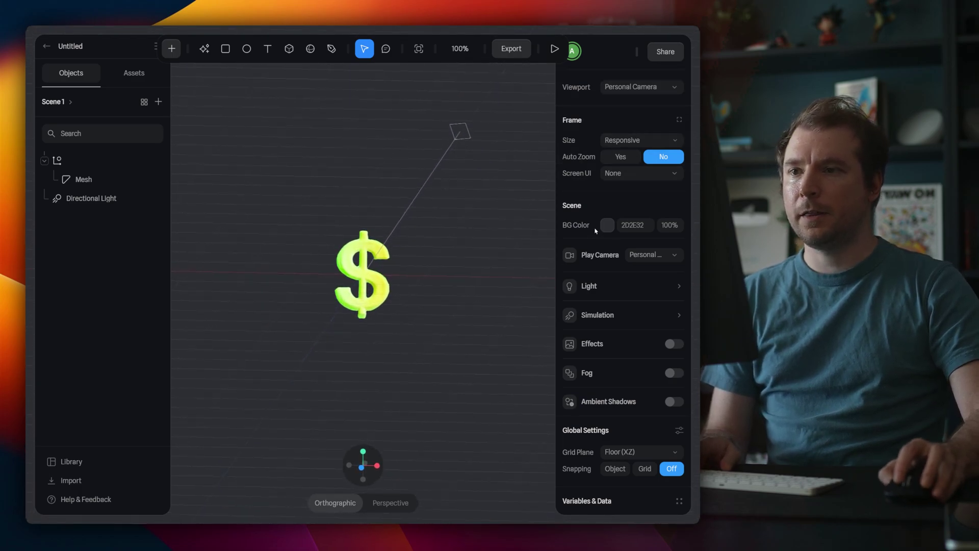
# Add two states to the dollar sign group and set State 2's Y rotation to 360.
pyautogui.click(114, 161)
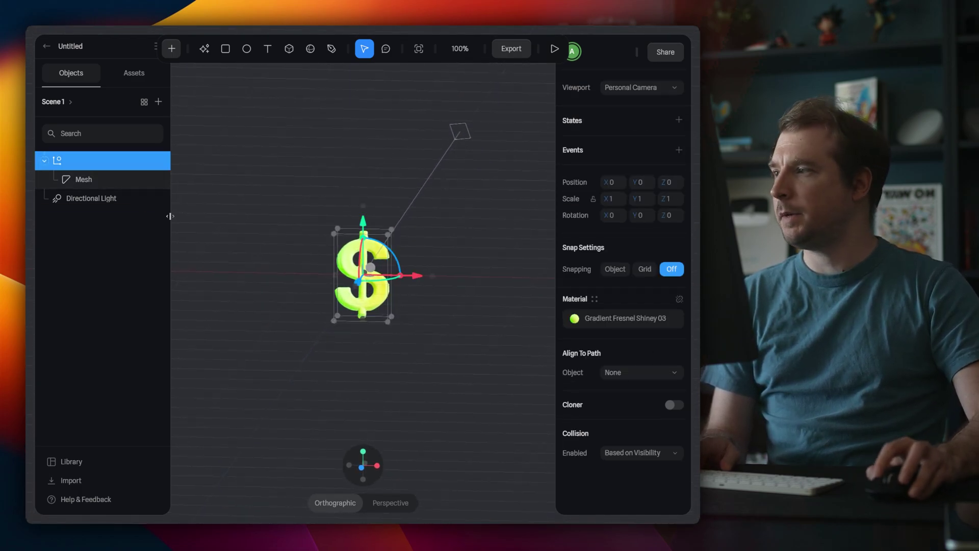
pyautogui.click(679, 120)
pyautogui.click(680, 123)
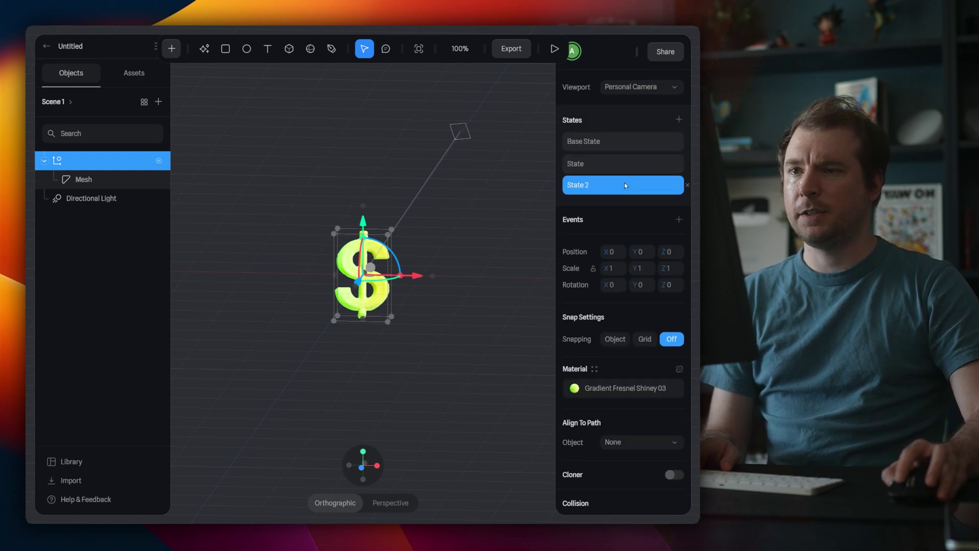
pyautogui.click(640, 285)
pyautogui.write('360')
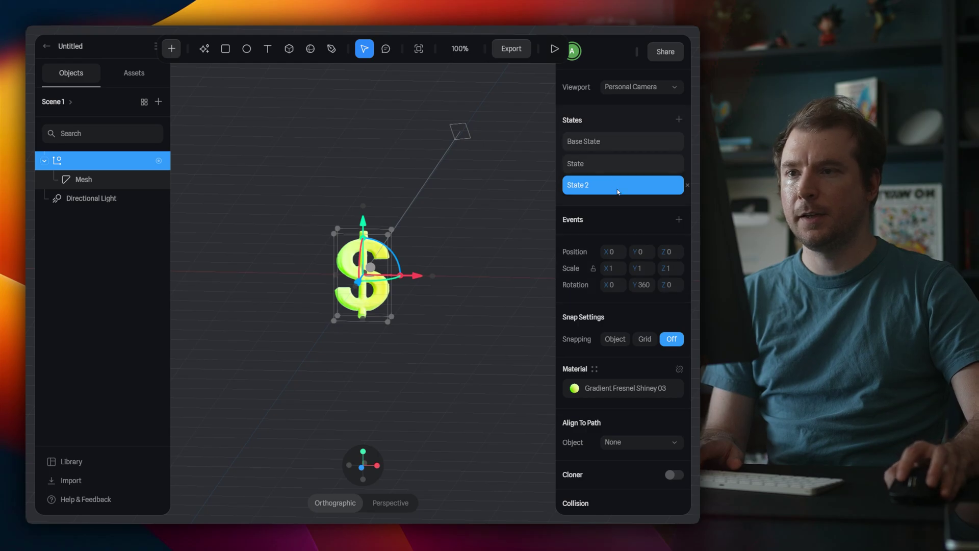
# Add a Start event with a Transition action to the dollar sign group and show the action's settings.
pyautogui.click(678, 219)
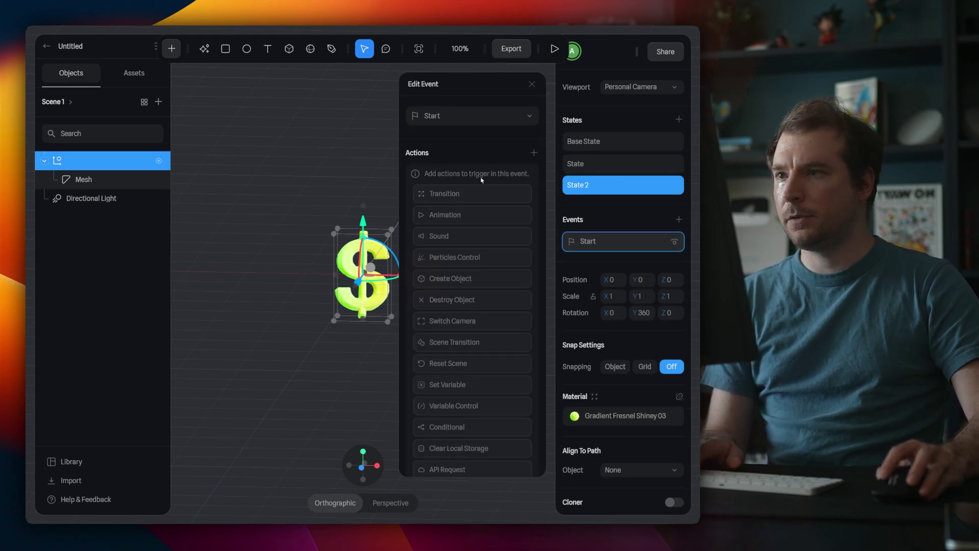
pyautogui.click(521, 194)
pyautogui.click(487, 173)
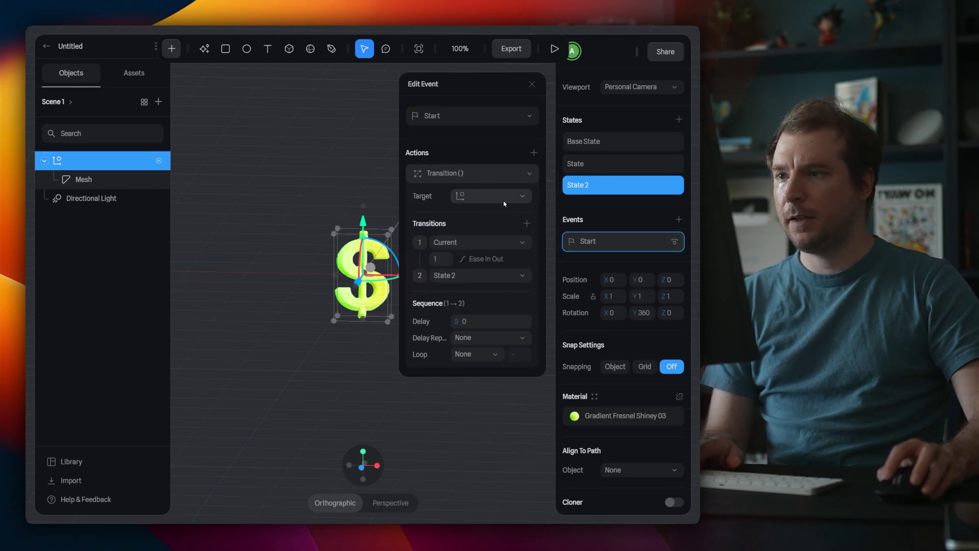
# Set the Start event's transition to State 2 to a duration of 10 with Linear easing.
pyautogui.click(442, 259)
pyautogui.write('10')
pyautogui.click(488, 274)
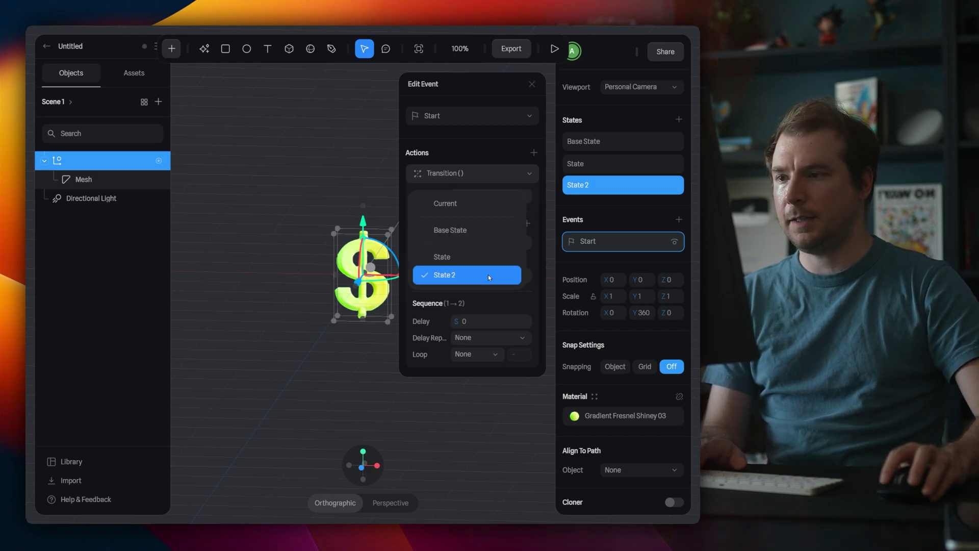
pyautogui.click(488, 274)
pyautogui.click(487, 259)
pyautogui.click(489, 300)
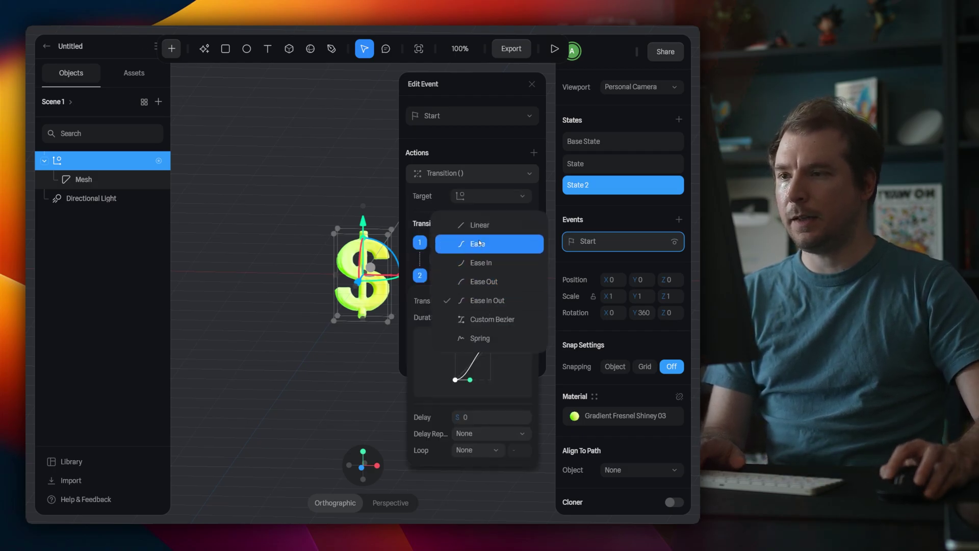
pyautogui.click(474, 223)
pyautogui.click(486, 260)
# Set the dollar sign's transition to loop infinitely and preview the rotation.
pyautogui.click(474, 354)
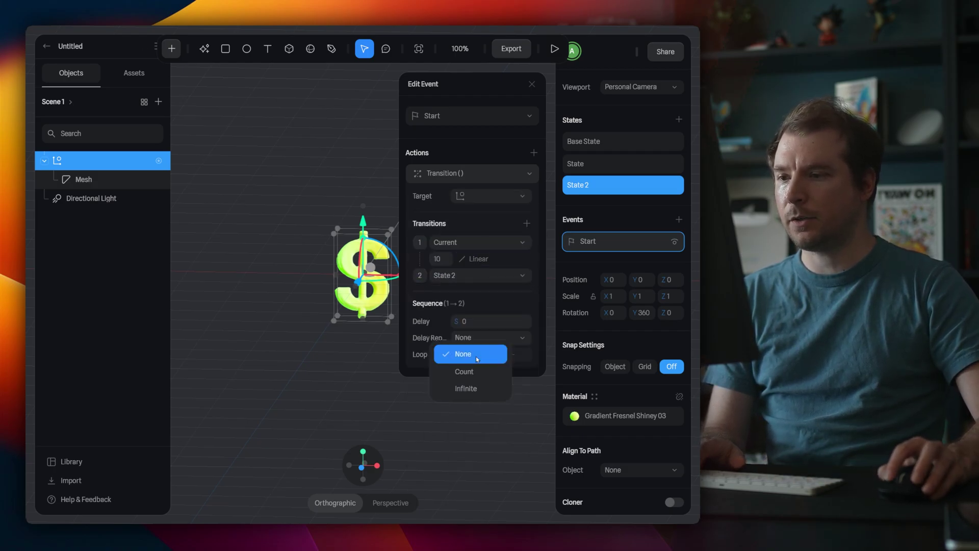
pyautogui.click(474, 387)
pyautogui.click(555, 49)
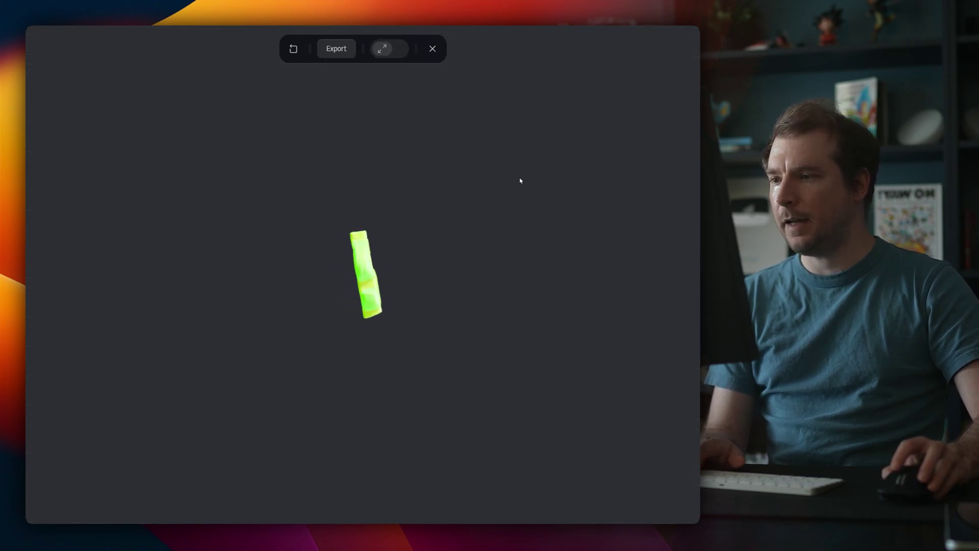
pyautogui.click(432, 49)
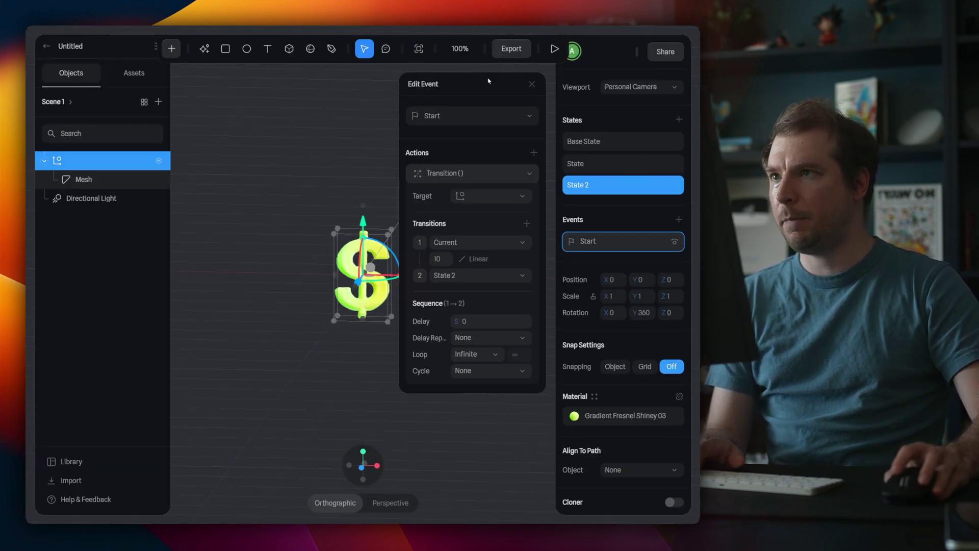
# Hide the background color and turn off page scroll in the Viewer export settings, and copy the embed code.
pyautogui.click(510, 49)
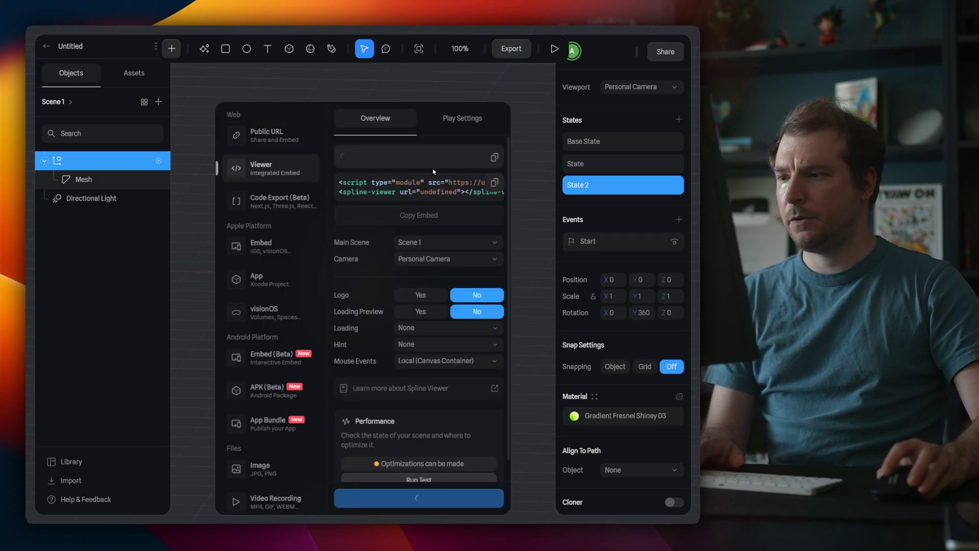
pyautogui.click(447, 121)
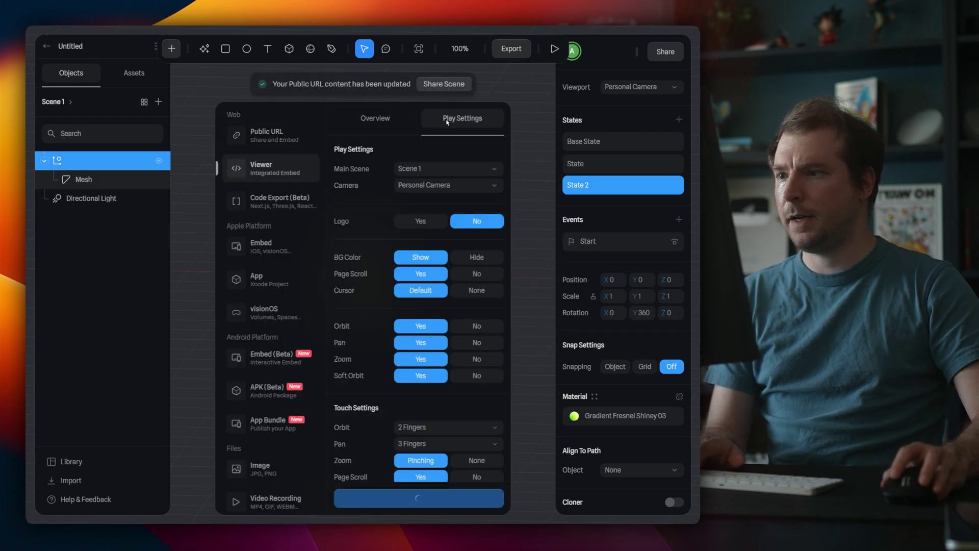
pyautogui.click(479, 259)
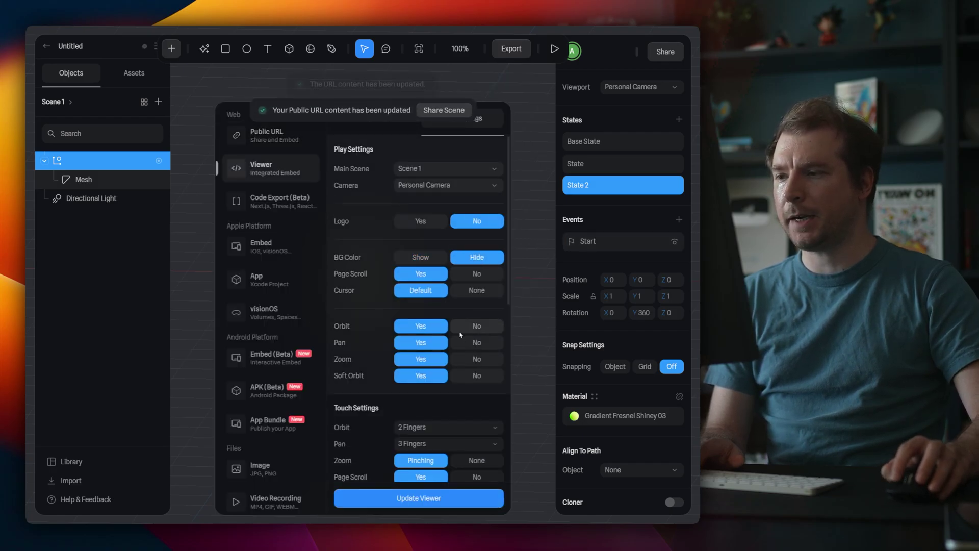
pyautogui.click(475, 276)
pyautogui.click(388, 124)
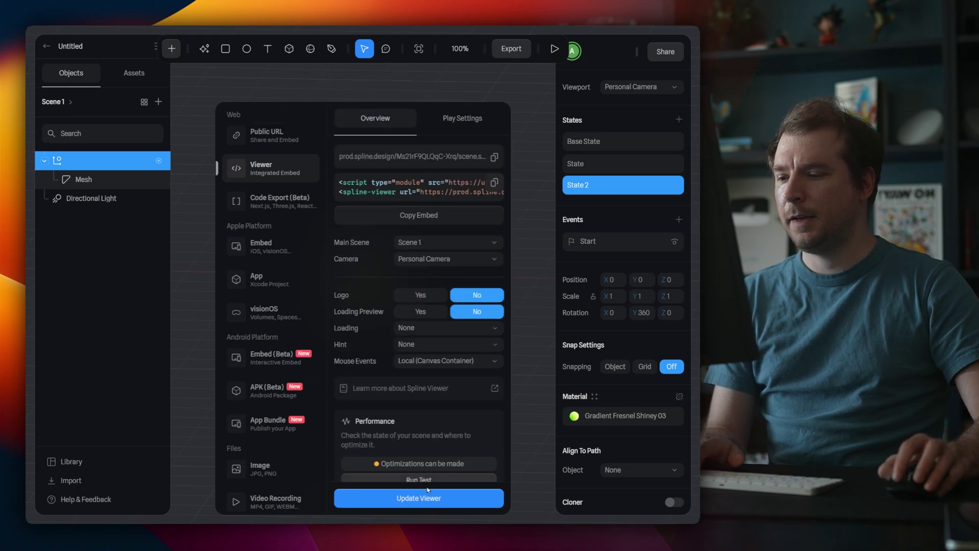
pyautogui.click(495, 183)
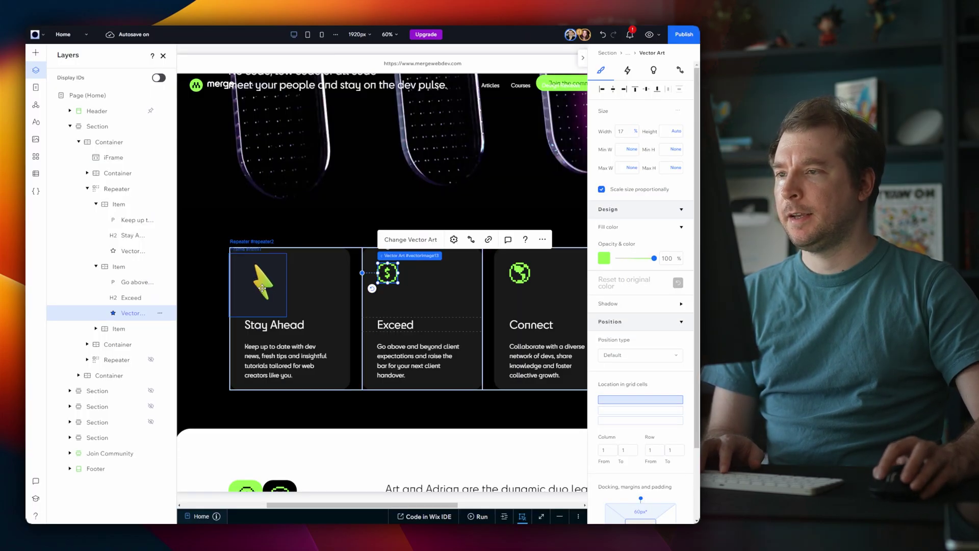
# In the Wix editor, add an iFrame over the Exceed card's dollar icon and resize it to about 11.2% wide.
pyautogui.click(263, 289)
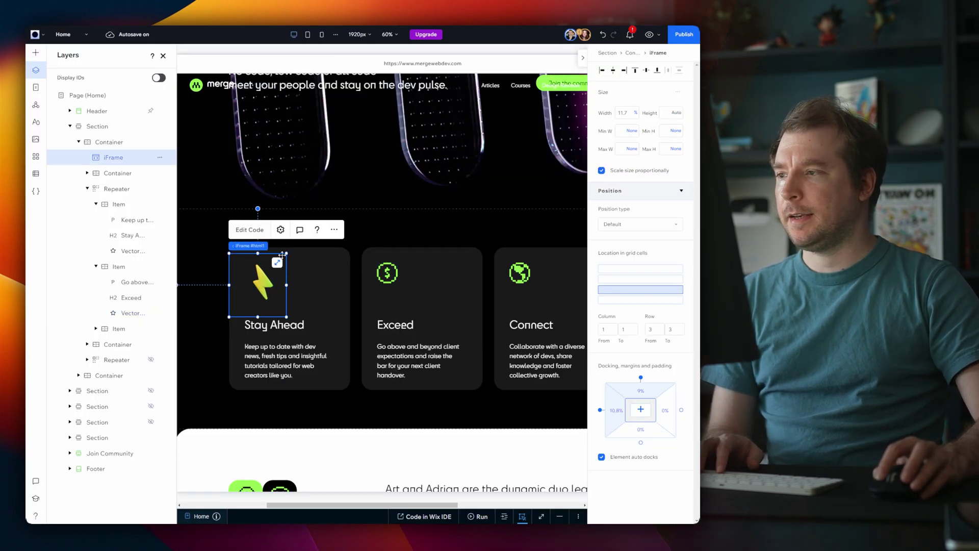
pyautogui.click(435, 280)
pyautogui.click(36, 52)
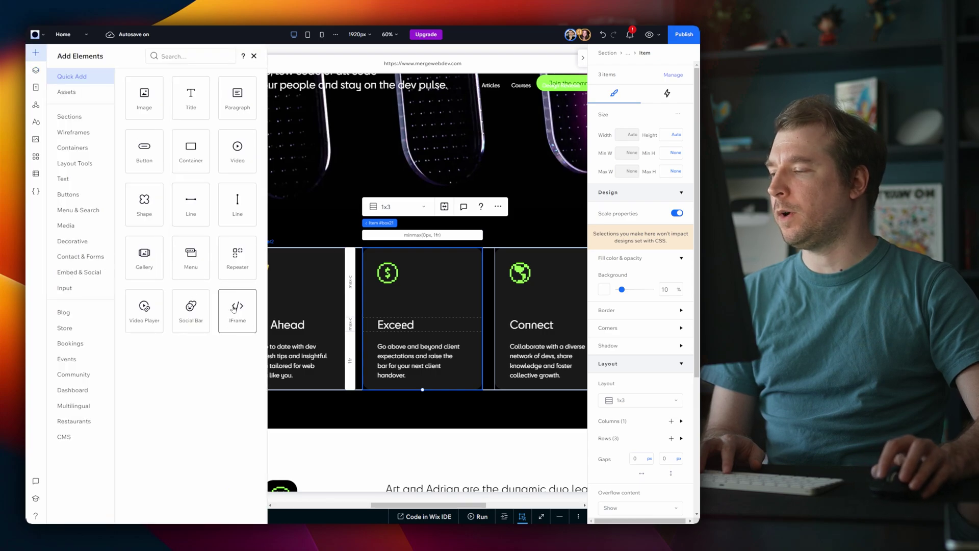
pyautogui.moveTo(234, 307); pyautogui.dragTo(438, 265)
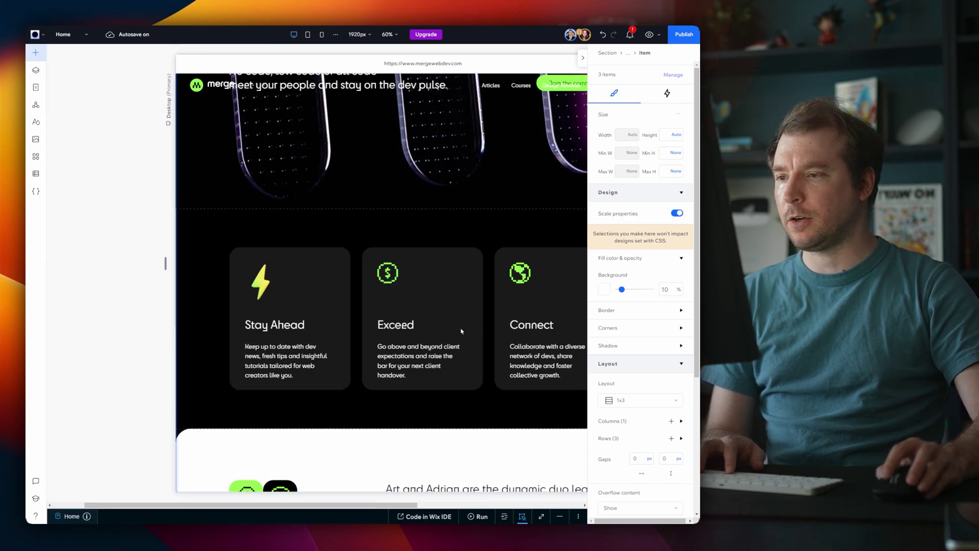
pyautogui.moveTo(481, 332); pyautogui.dragTo(424, 279)
# Paste the copied Spline viewer embed code into the Exceed card's iFrame and apply it.
pyautogui.click(393, 236)
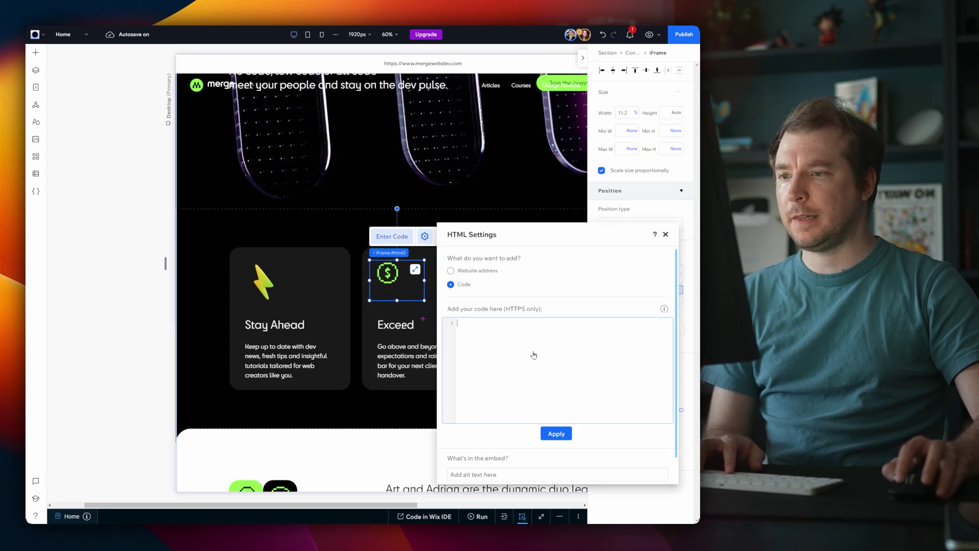
pyautogui.press('super+v')
pyautogui.click(556, 434)
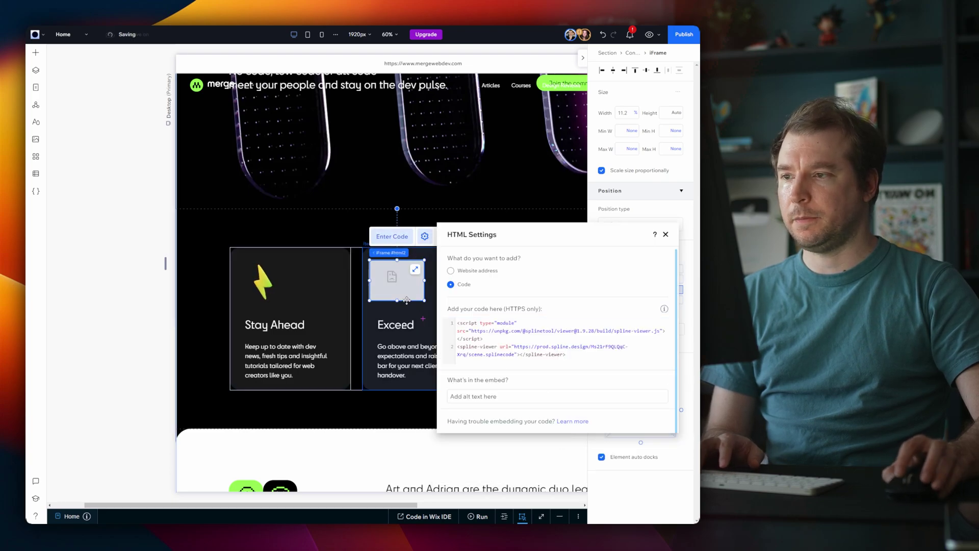
pyautogui.click(665, 235)
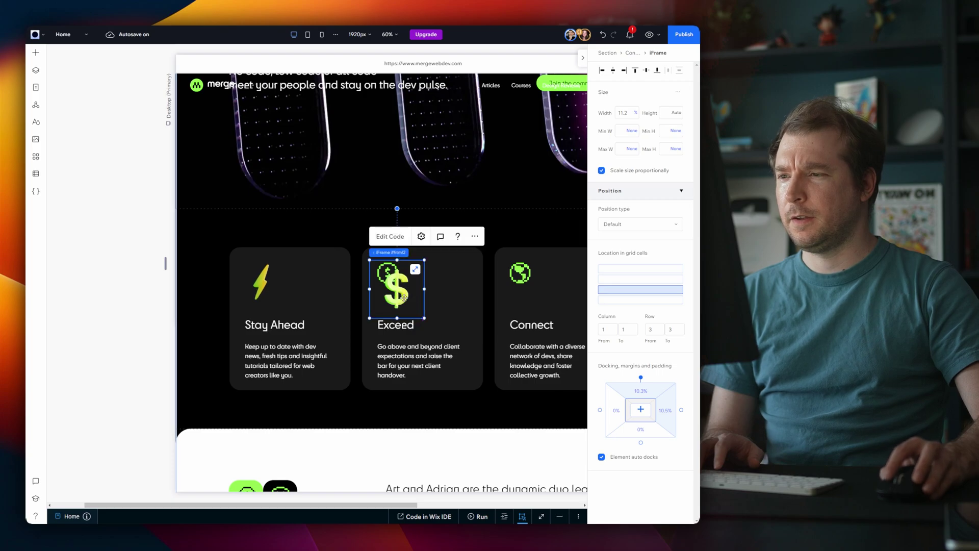
# Move the dollar iFrame beside the flat icon in the Exceed card and enlarge it to about 12.5% wide.
pyautogui.moveTo(399, 296); pyautogui.dragTo(456, 296)
pyautogui.click(388, 272)
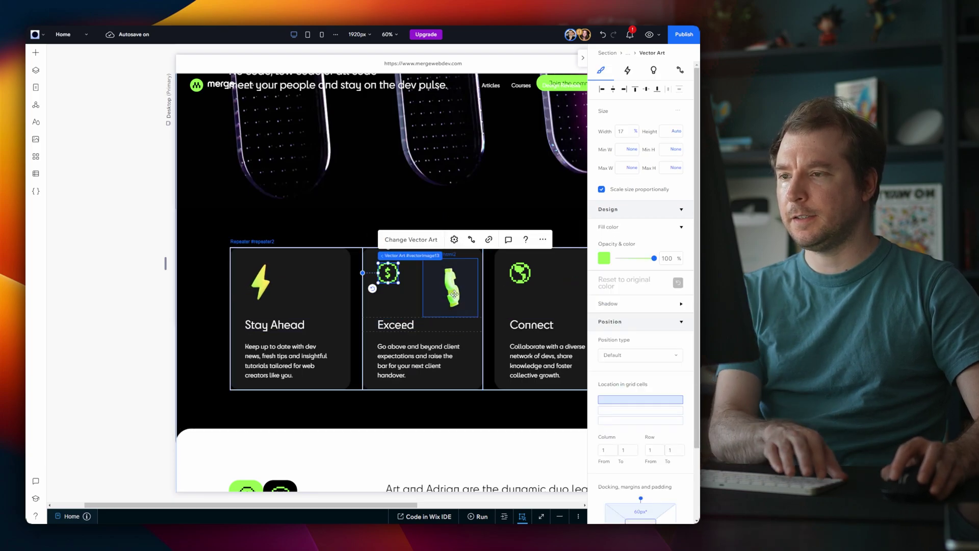
pyautogui.click(467, 297)
pyautogui.moveTo(450, 259); pyautogui.dragTo(450, 252)
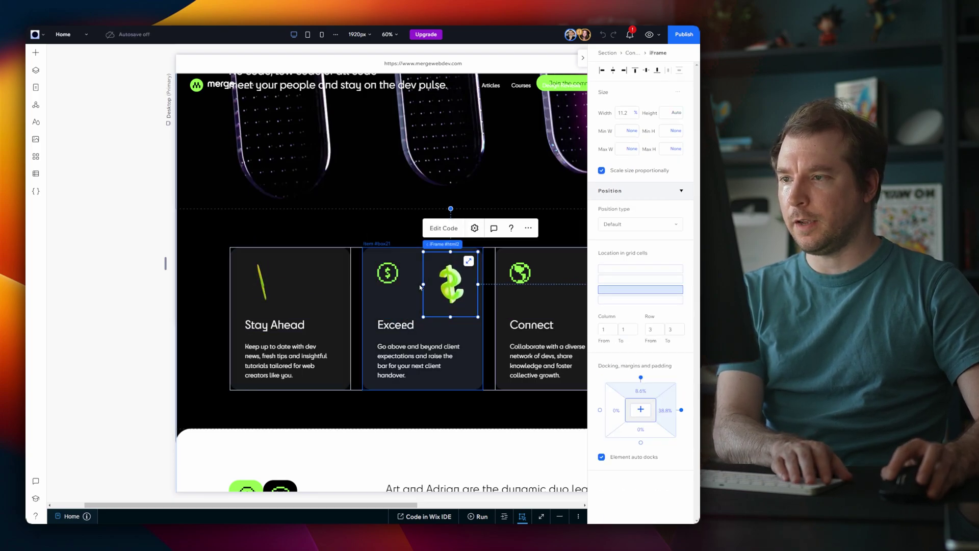
pyautogui.moveTo(423, 284); pyautogui.dragTo(418, 284)
# Make the Exceed card's flat dollar icon fully transparent and move the 3D dollar iFrame into its place above the heading.
pyautogui.click(443, 345)
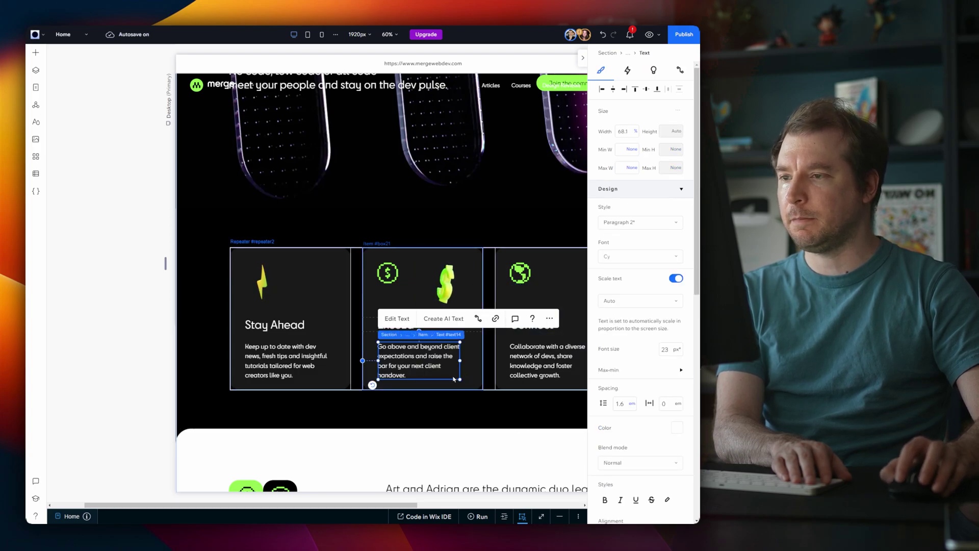
pyautogui.click(393, 274)
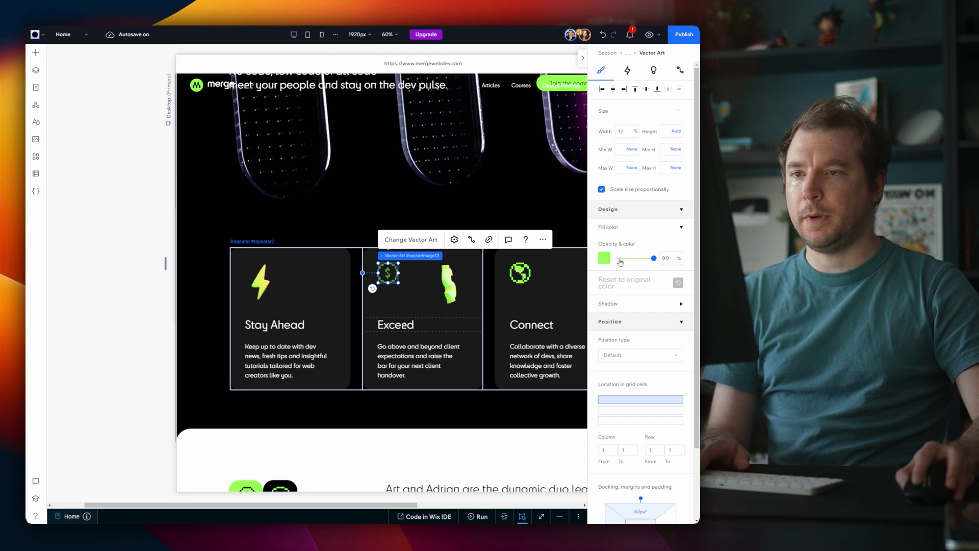
pyautogui.click(450, 284)
pyautogui.moveTo(452, 289); pyautogui.dragTo(407, 290)
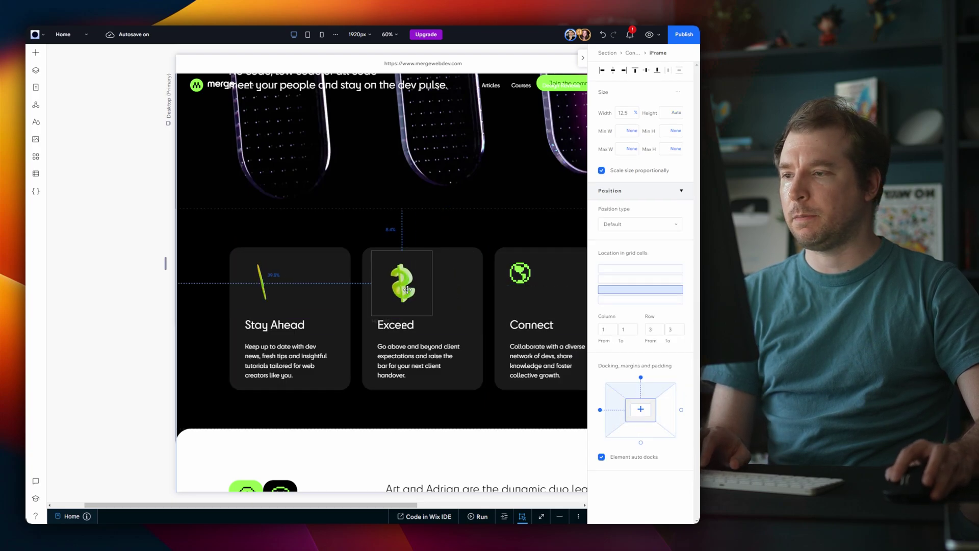
pyautogui.rightClick(474, 234)
pyautogui.click(512, 208)
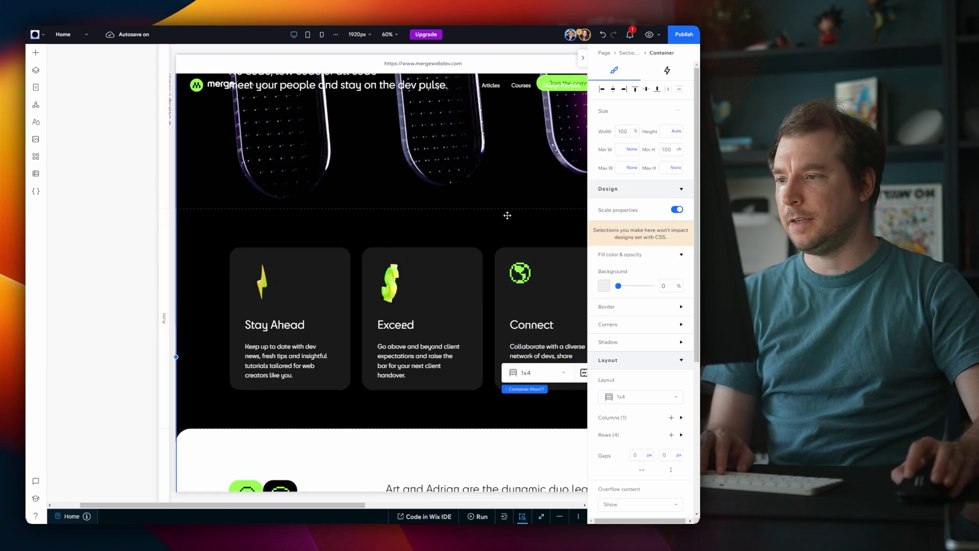